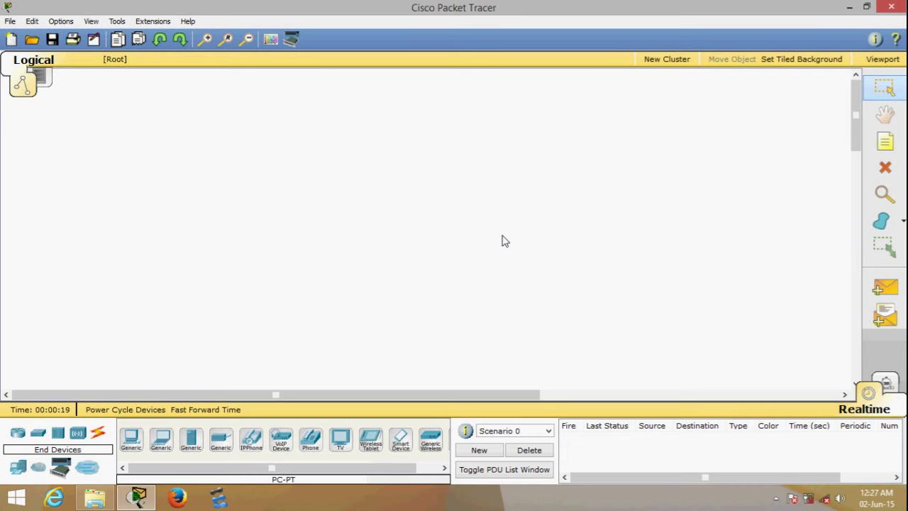
Add a 'WIRELESS NETWORKING' text note and move it to the top centre of the canvas
left_click(886, 141)
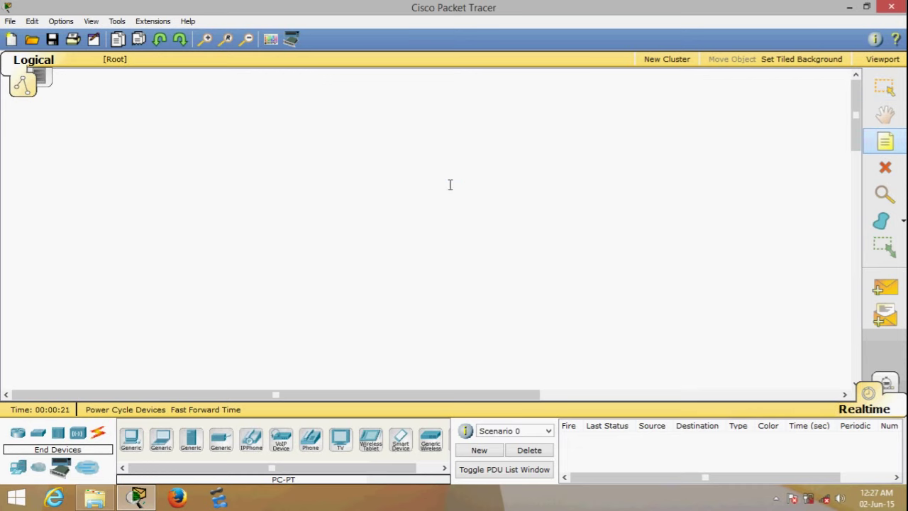
left_click(450, 186)
type("el")
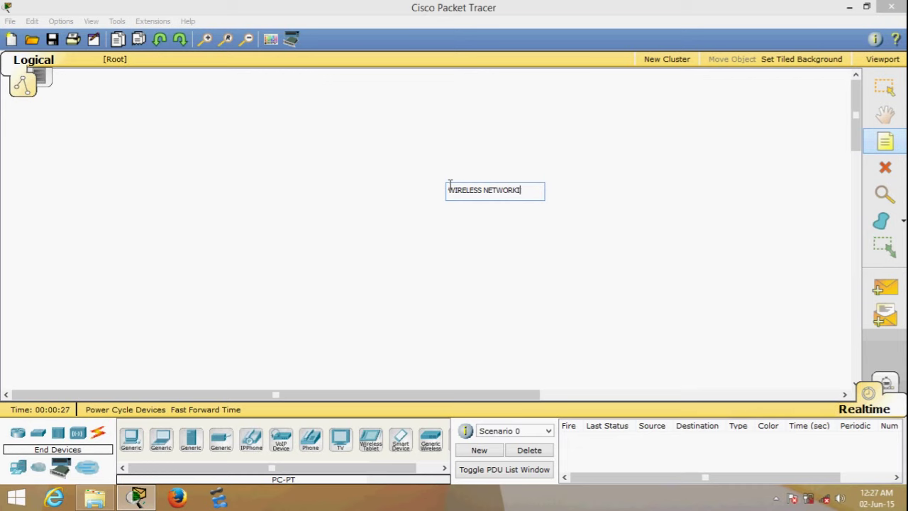
key("Escape")
left_click_drag(490, 192, 391, 113)
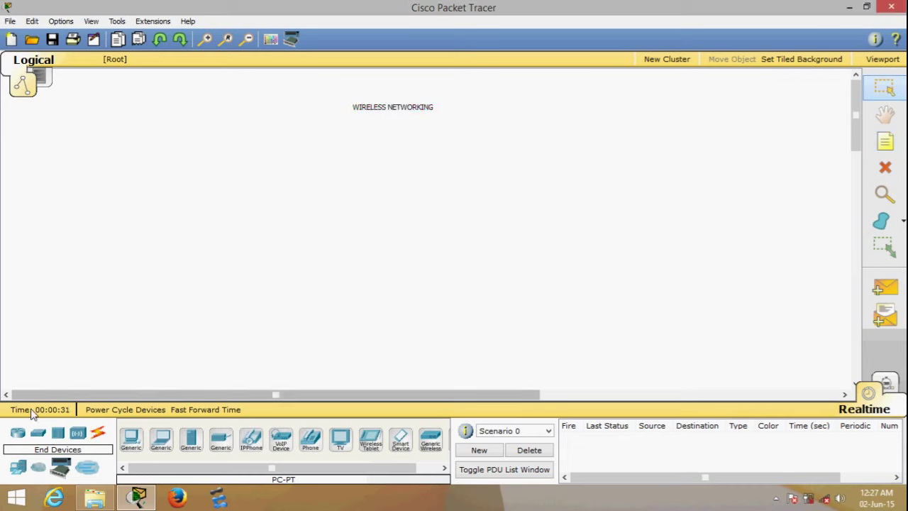
Place an 1841 router and, to its left, a 2950-24 switch
left_click(25, 440)
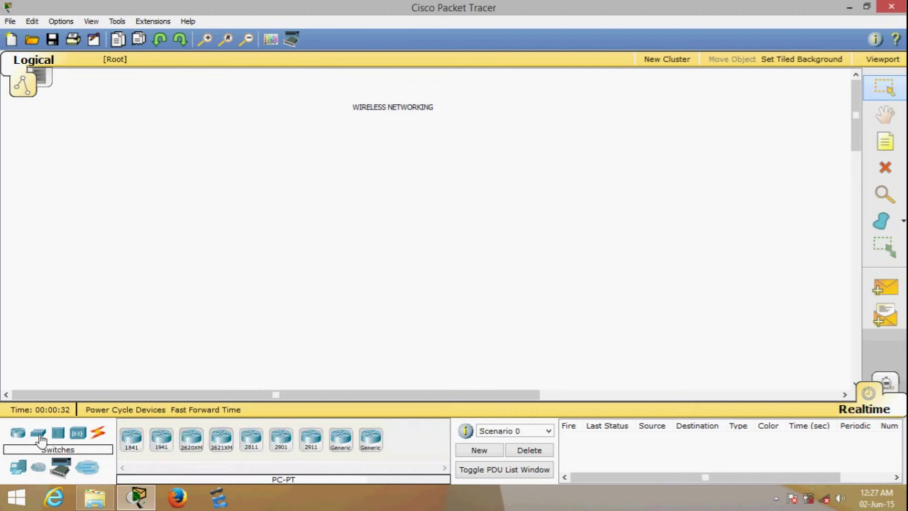
left_click(132, 440)
left_click(447, 165)
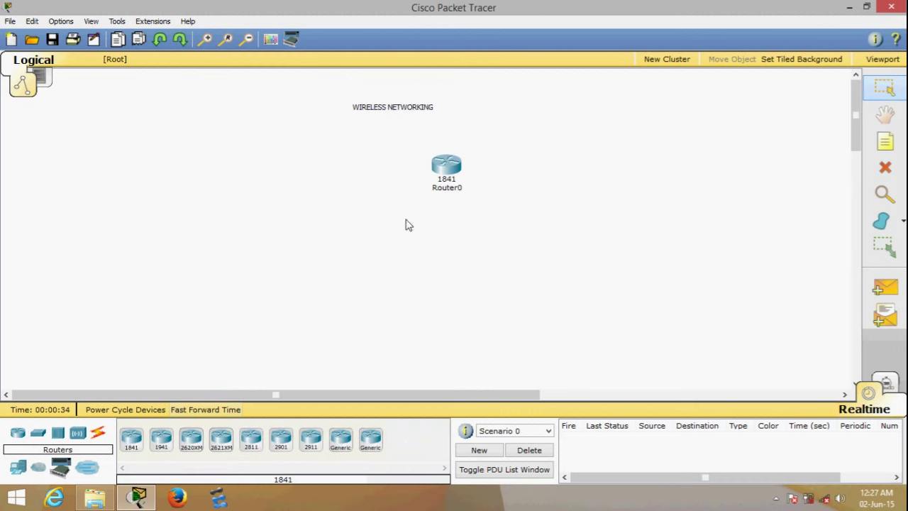
left_click(38, 434)
left_click(131, 438)
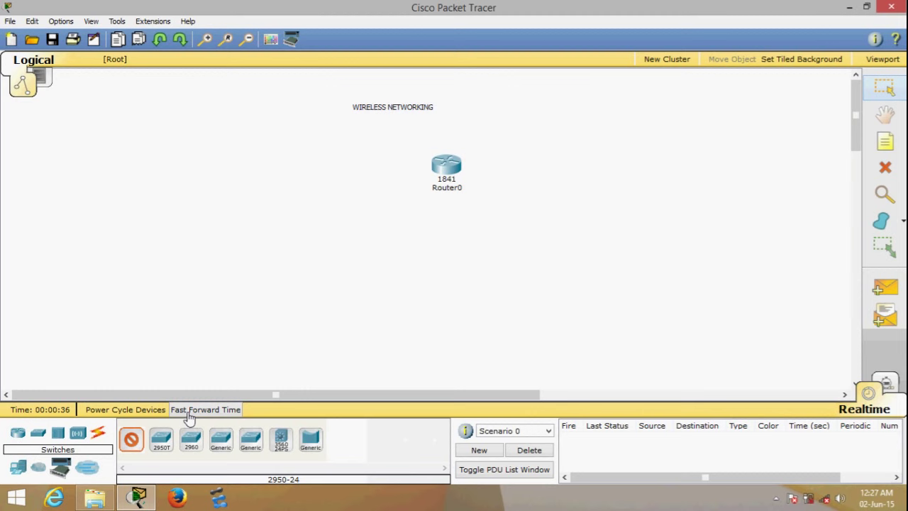
left_click(367, 169)
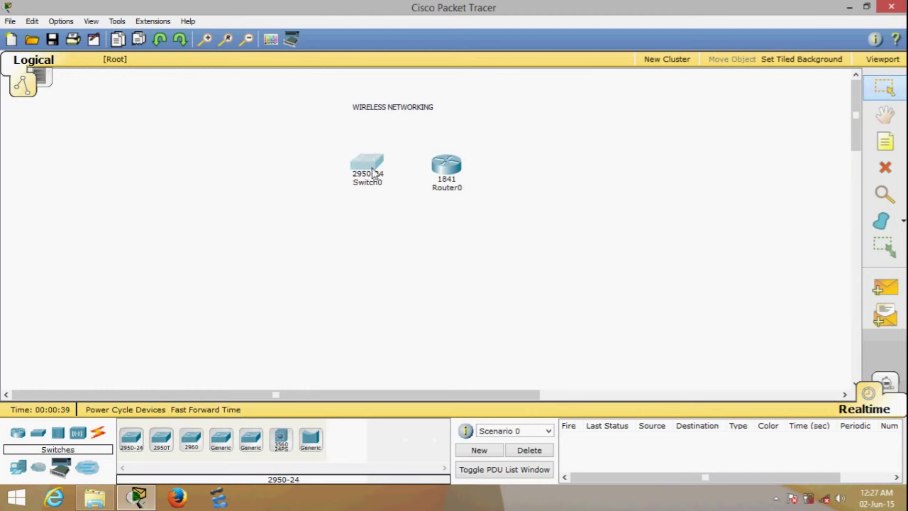
Place a generic PC (PC0) left of the switch and tidy their spacing
left_click(18, 467)
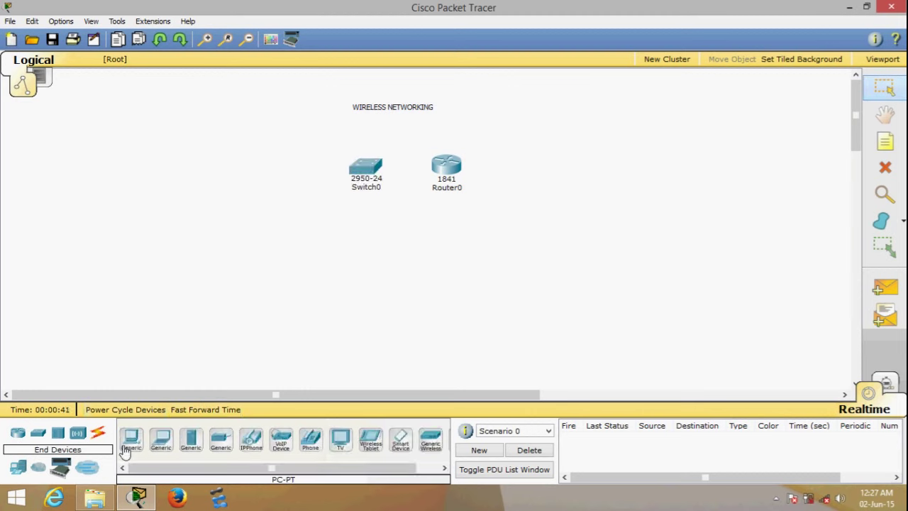
left_click(131, 438)
left_click(246, 167)
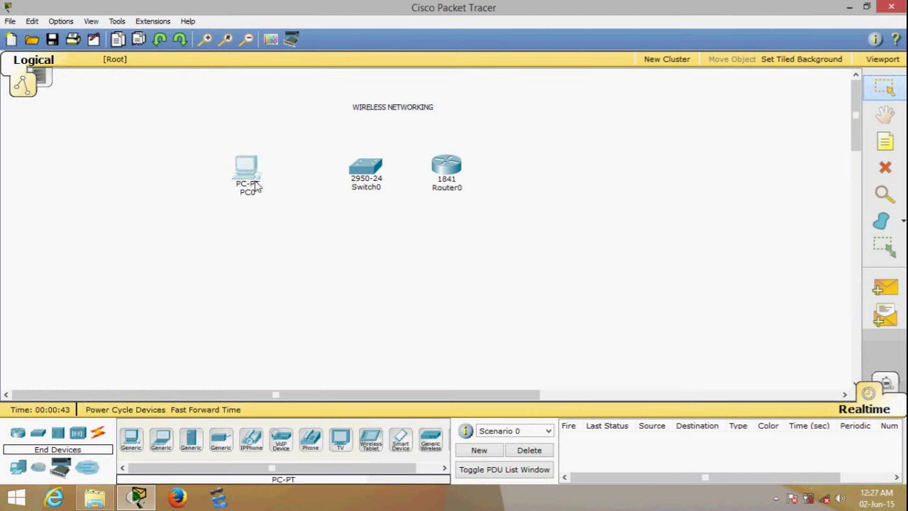
left_click_drag(253, 182, 267, 182)
left_click_drag(356, 187, 350, 176)
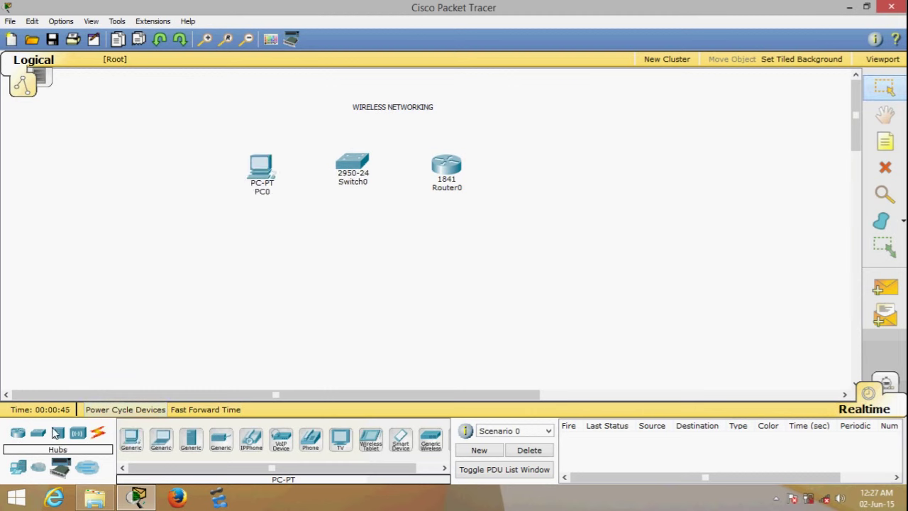
Place a generic AccessPoint-PT below the switch and nudge it into position
left_click(78, 434)
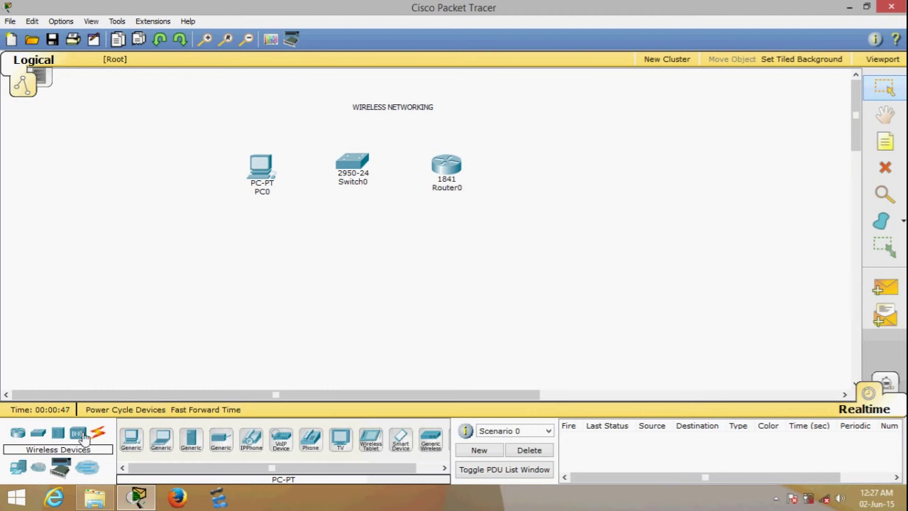
left_click(131, 440)
left_click(334, 248)
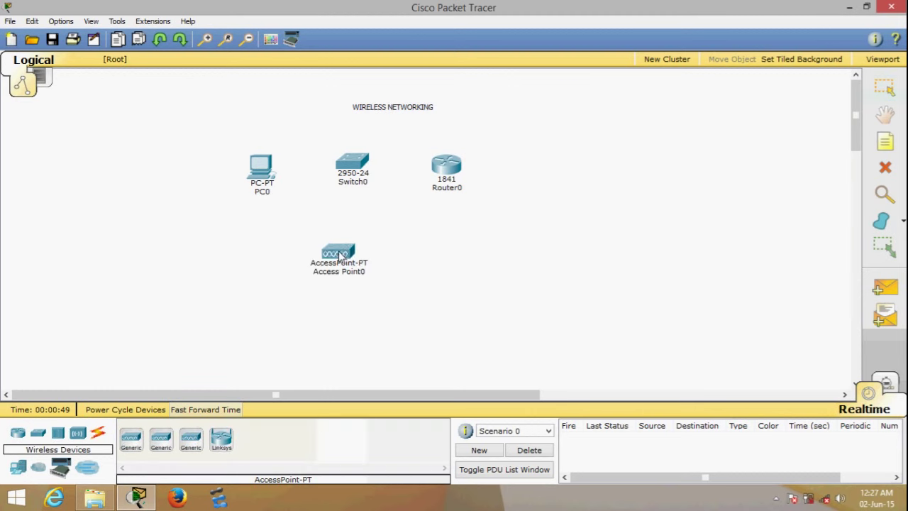
left_click_drag(346, 250, 347, 241)
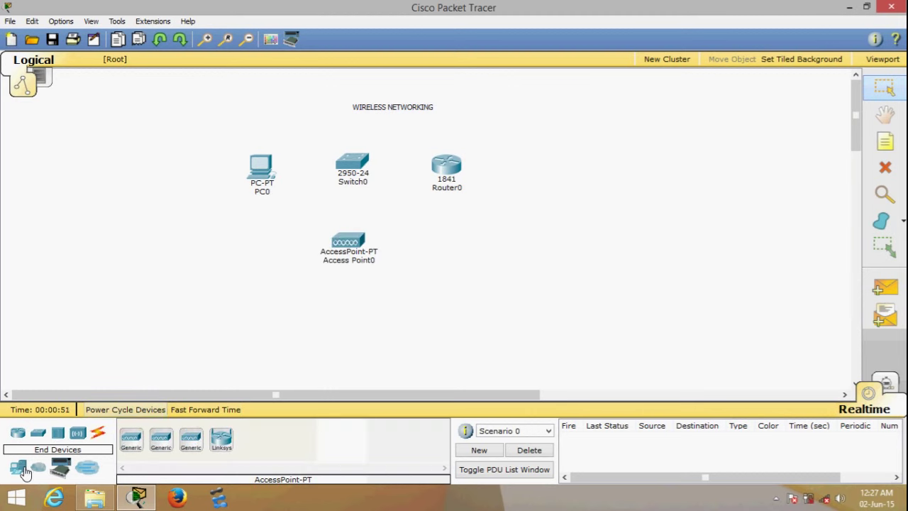
left_click(21, 468)
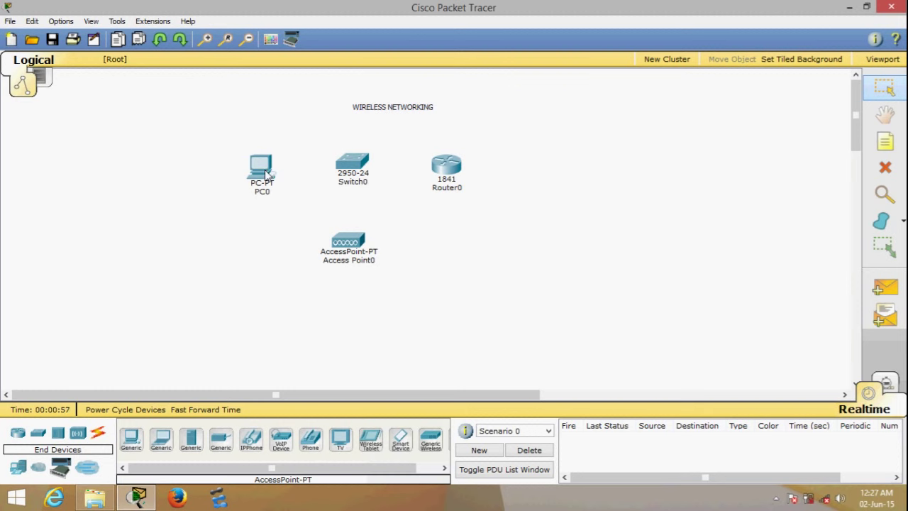
mouse_move(268, 174)
Place PC1 at the lower left with Laptop0 beside it
left_click(130, 439)
left_click(202, 321)
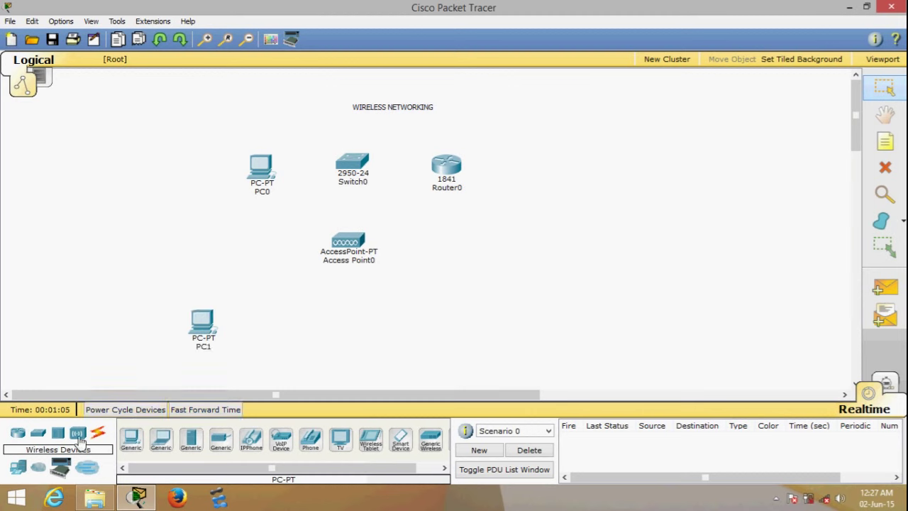
left_click(161, 440)
left_click(282, 329)
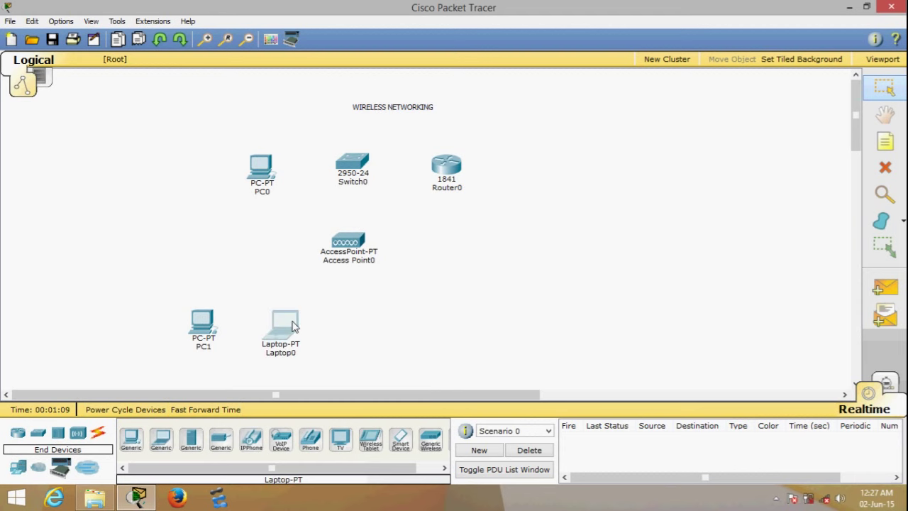
left_click(284, 328)
left_click(653, 91)
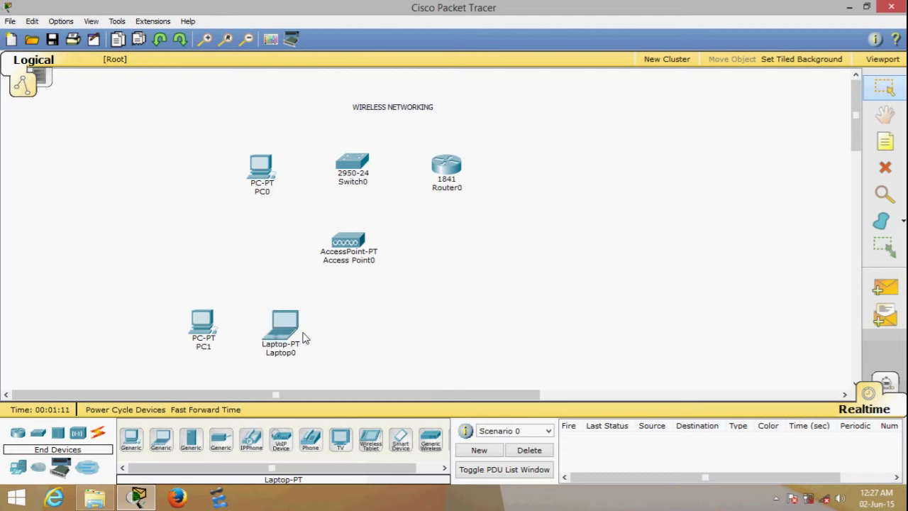
left_click_drag(211, 325, 233, 325)
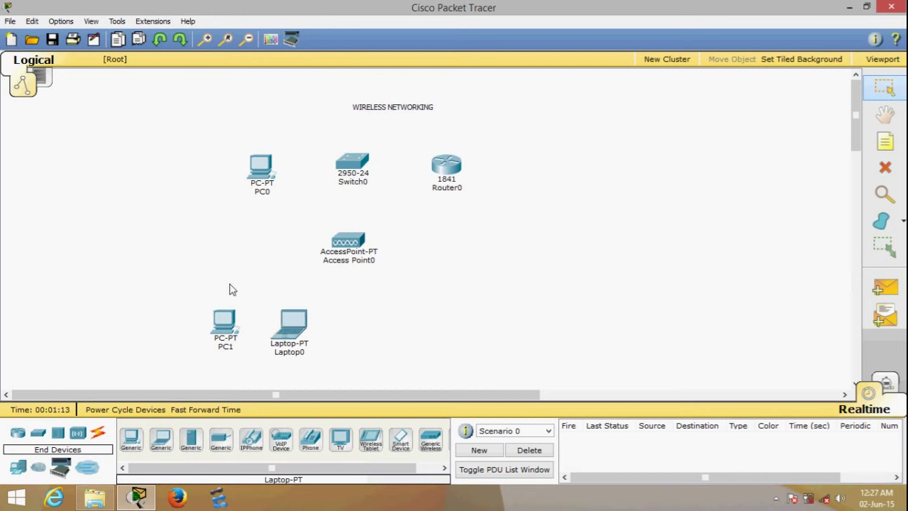
left_click_drag(293, 324, 300, 324)
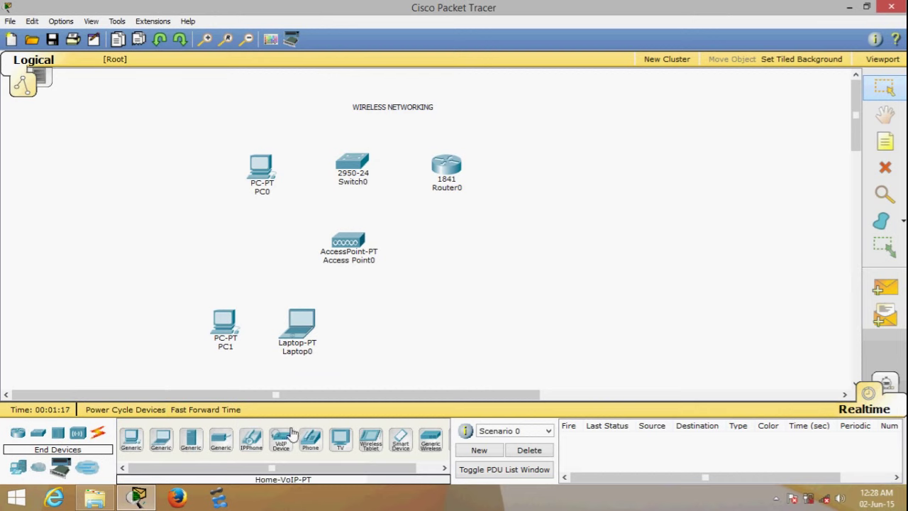
Place a wireless tablet right of the laptop so it associates with Access Point0
left_click(371, 442)
left_click(393, 336)
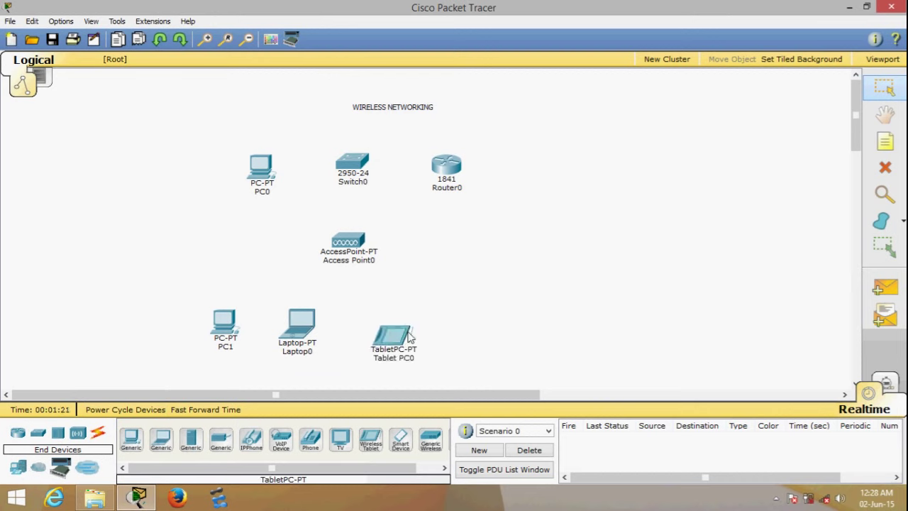
left_click(355, 169)
left_click(652, 95)
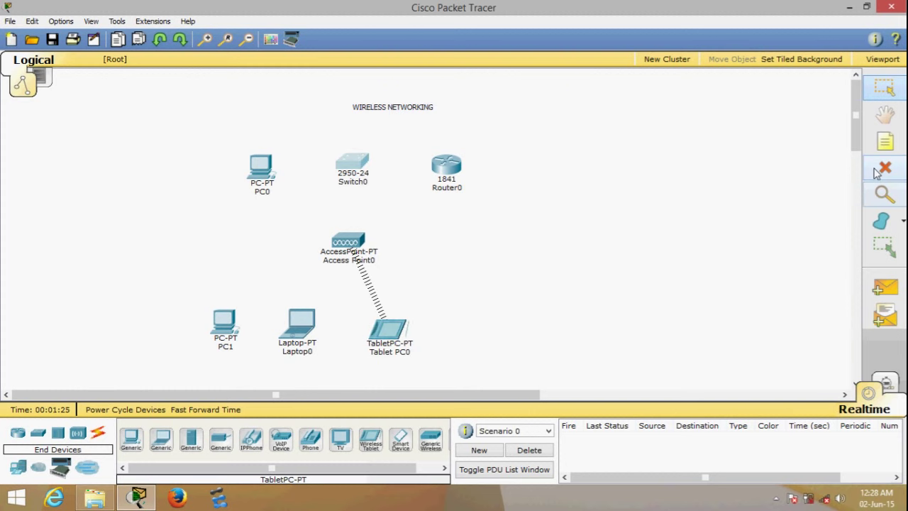
left_click(99, 439)
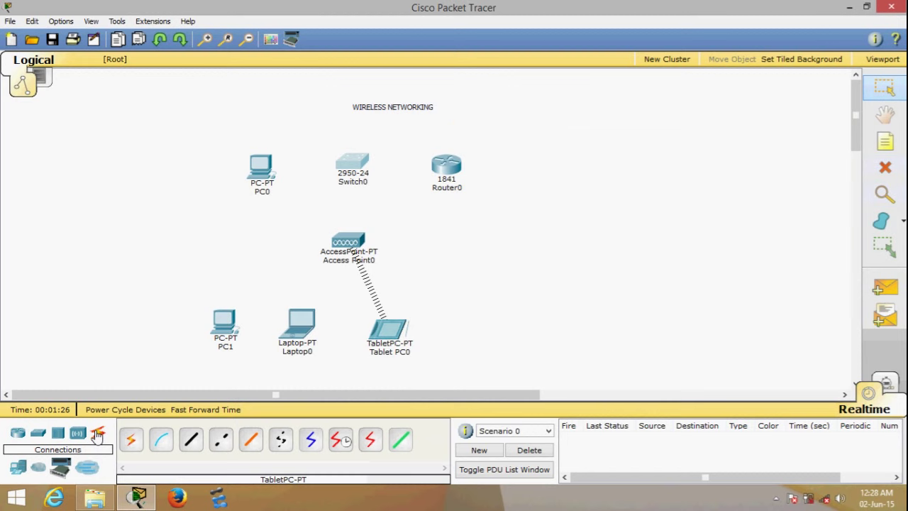
Cable Router0 to Switch0 using the automatic connection type
left_click(131, 440)
left_click(440, 168)
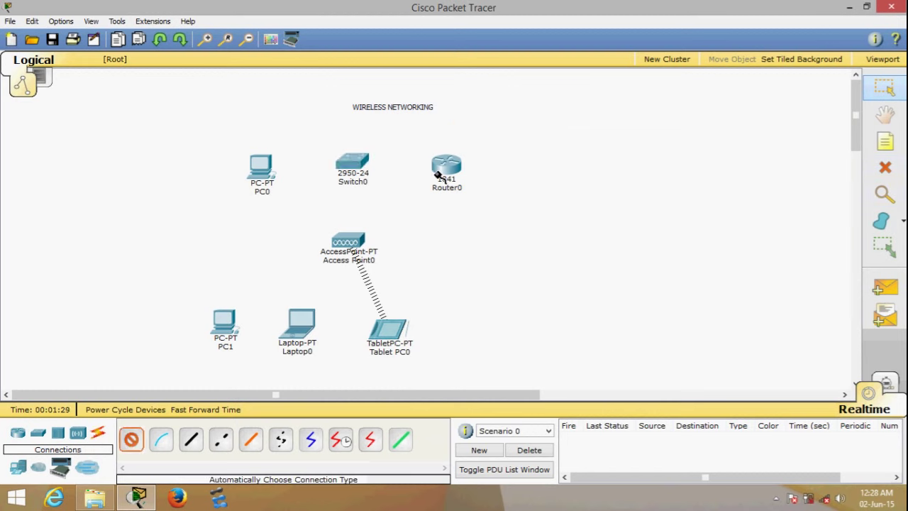
left_click(353, 163)
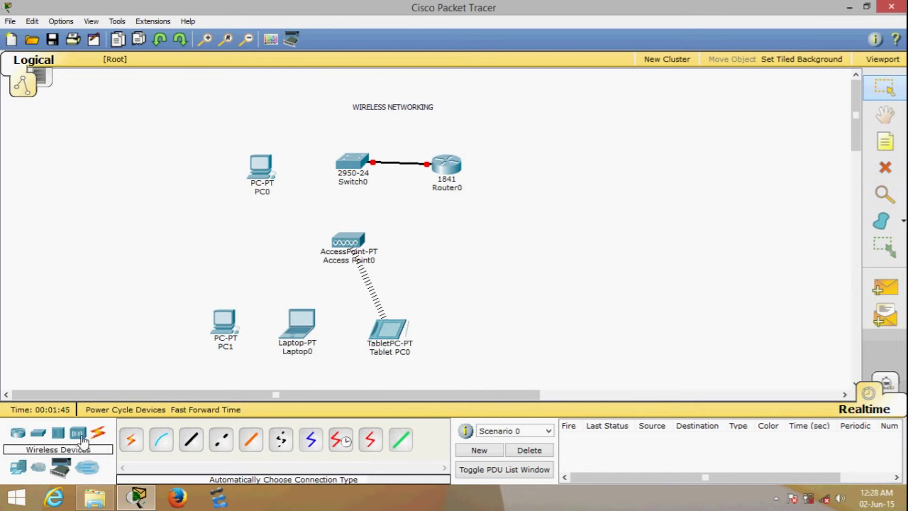
Add a '192.168.2.1' note above the router–switch link
left_click(886, 142)
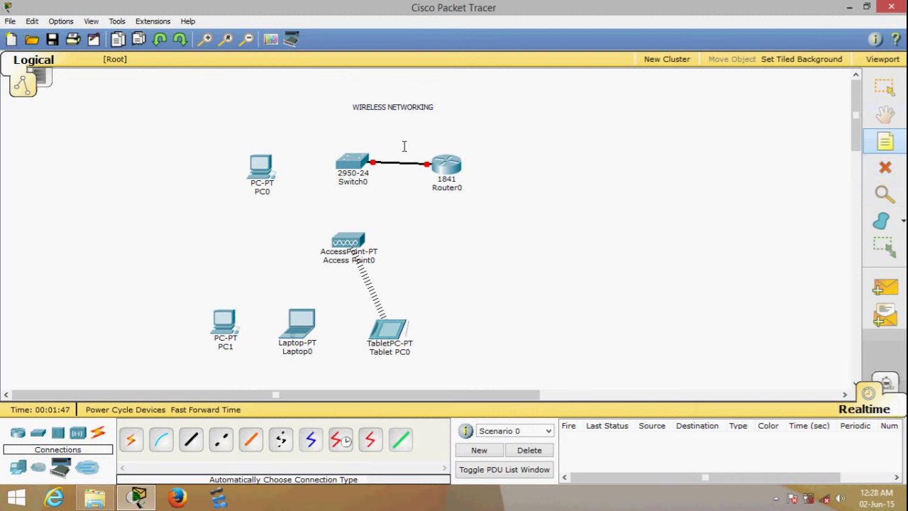
left_click(404, 146)
type("192.16")
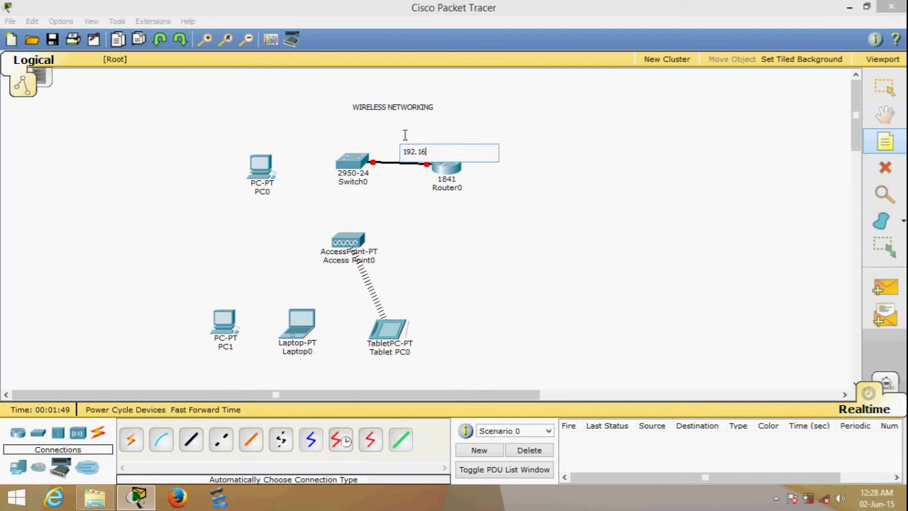
type("8.2.1")
key("Escape")
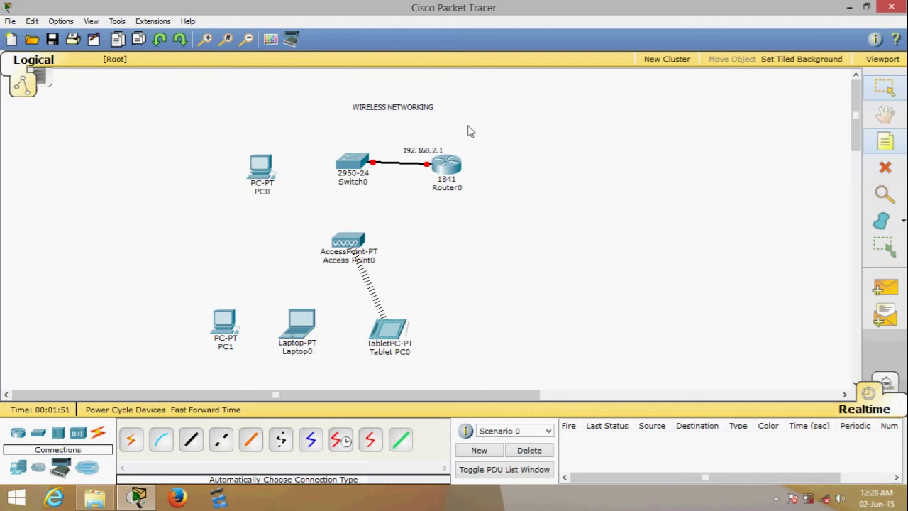
Turn on Router0's FastEthernet0/0 with IP 192.168.2.1 and mask 255.255.255.0
left_click(439, 170)
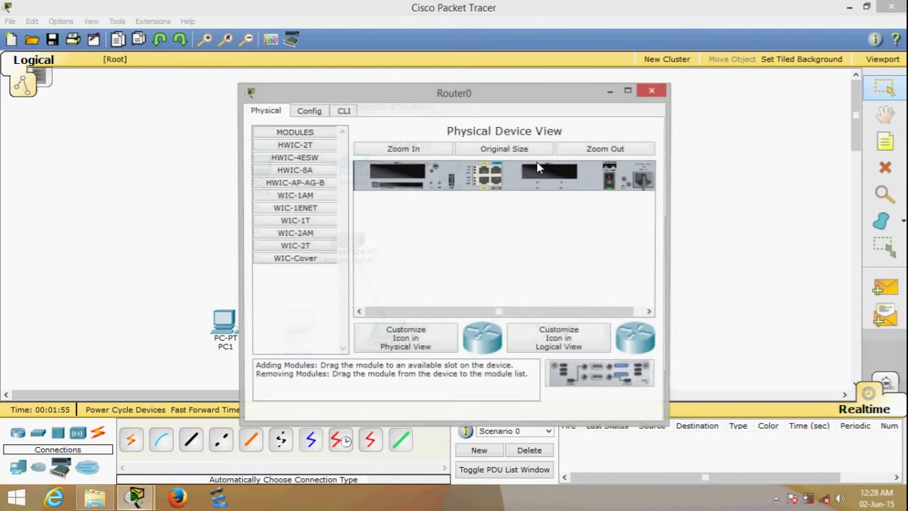
left_click(317, 112)
left_click_drag(379, 94, 484, 99)
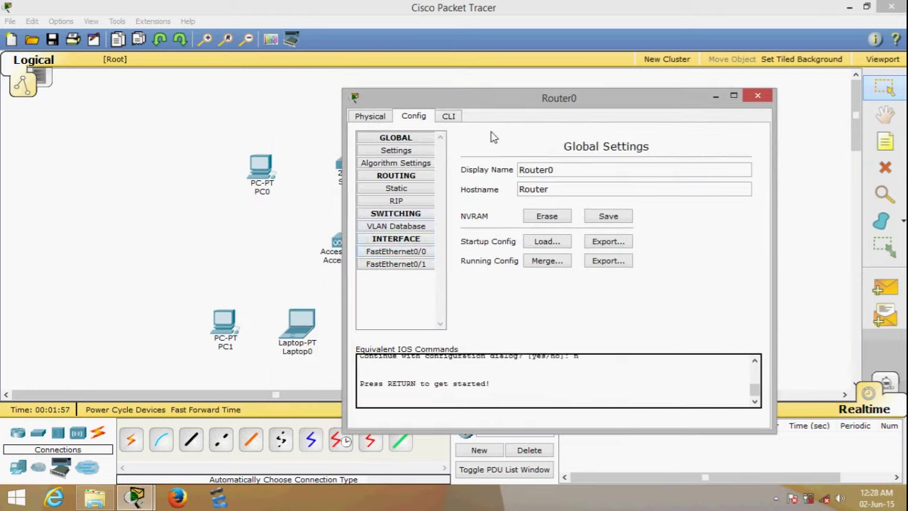
left_click(417, 251)
left_click(729, 165)
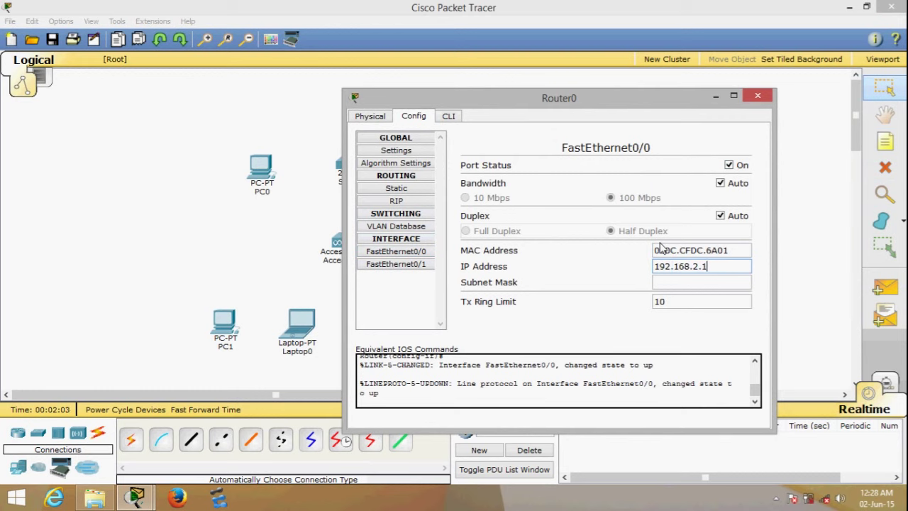
left_click(679, 283)
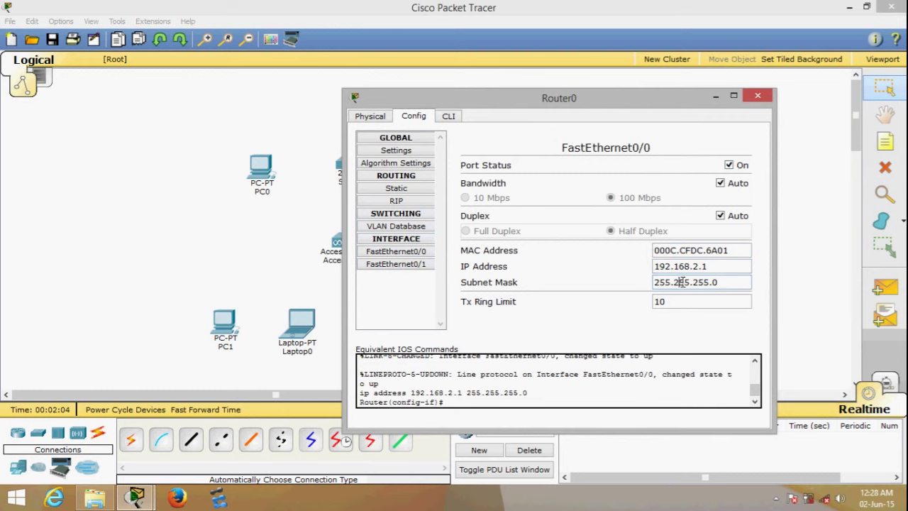
left_click(758, 95)
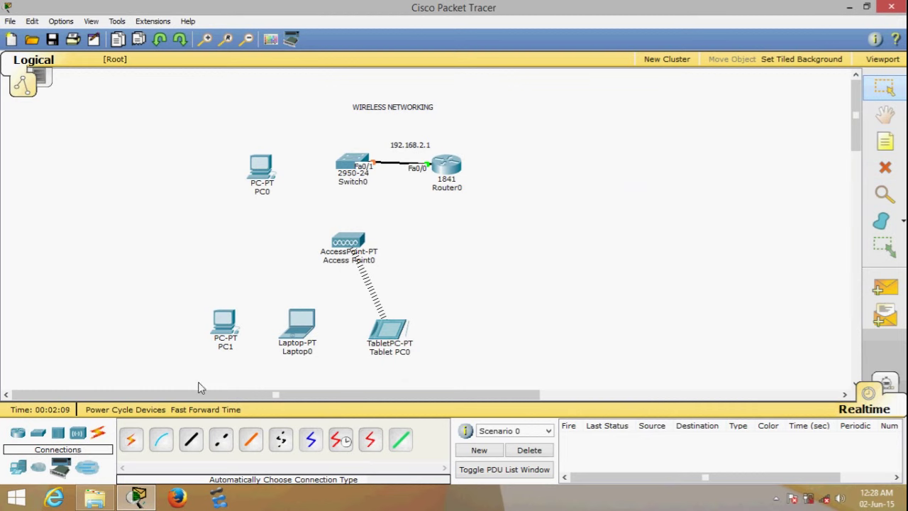
Cable Switch0 to PC0 using the automatic connection type
left_click(130, 439)
left_click(355, 163)
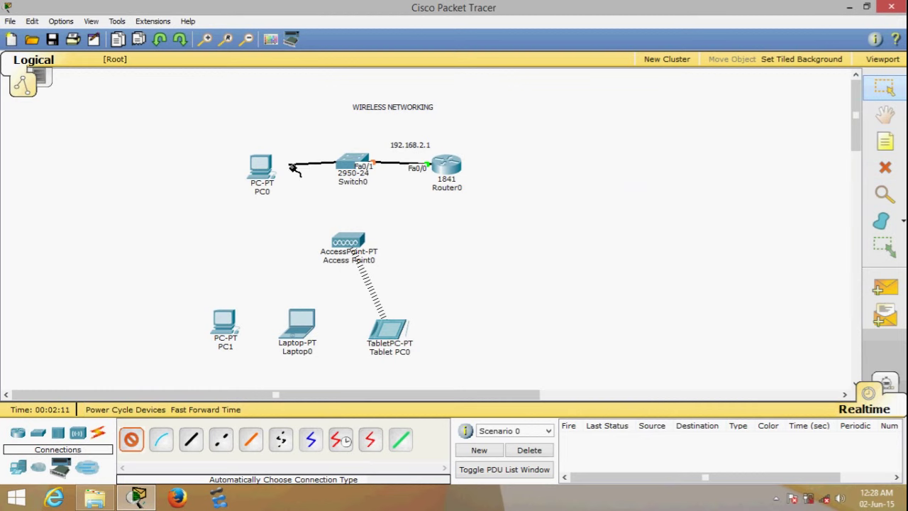
left_click(264, 168)
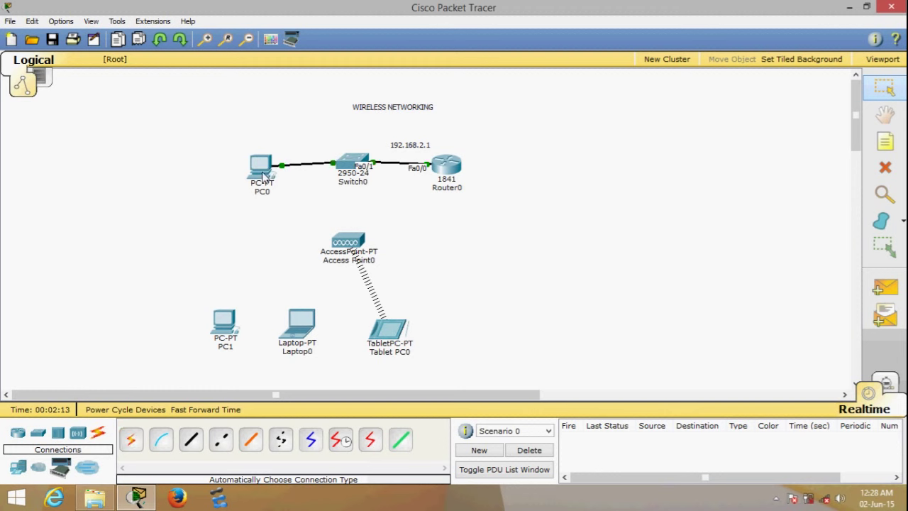
Give PC0 IP 192.168.2.7, mask 255.255.255.0 and gateway 192.168.2.1
left_click(261, 167)
left_click(312, 111)
left_click(339, 118)
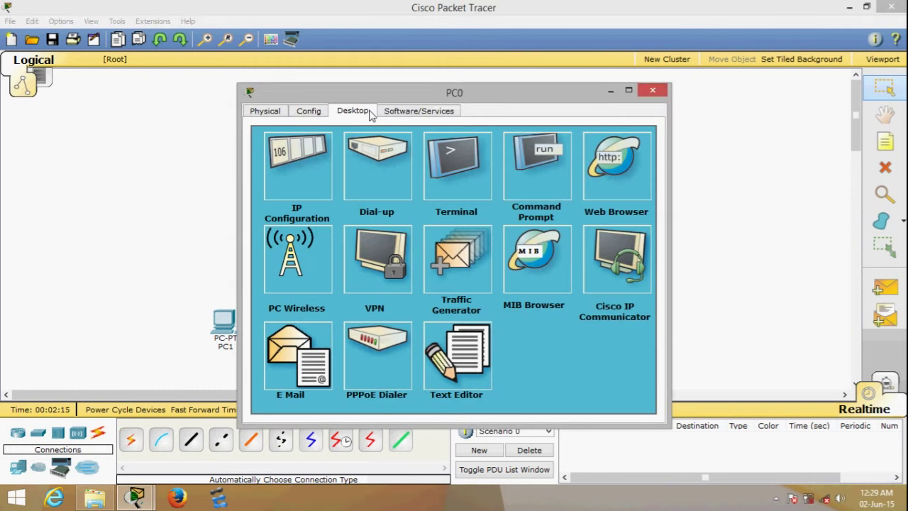
left_click(320, 156)
left_click_drag(392, 97, 601, 114)
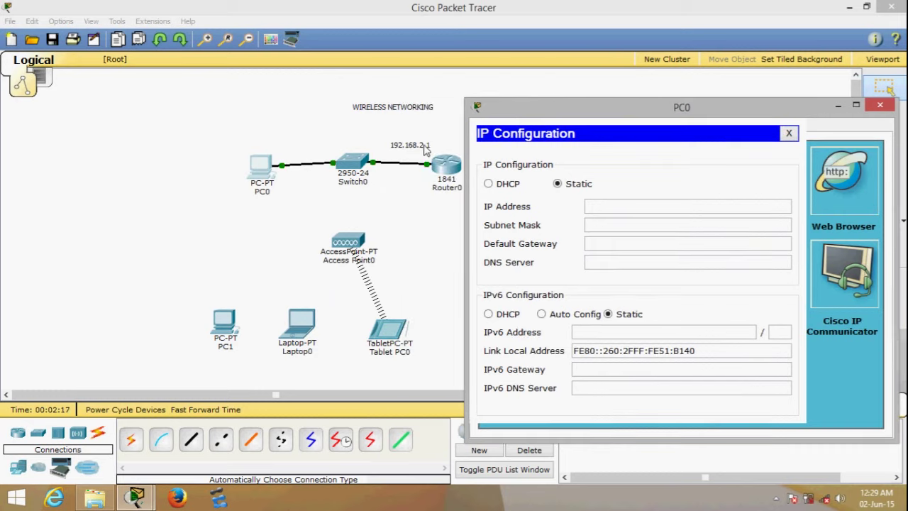
left_click(593, 206)
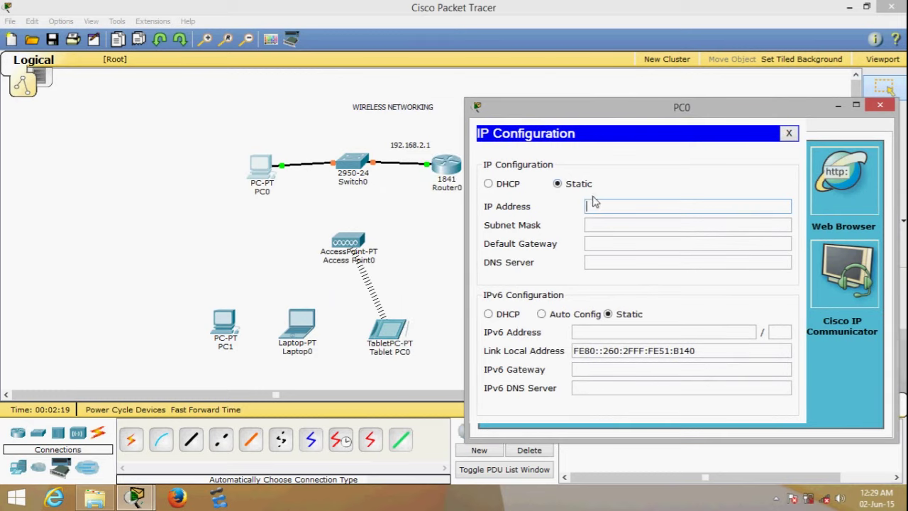
type("192.168.2.7")
left_click(682, 225)
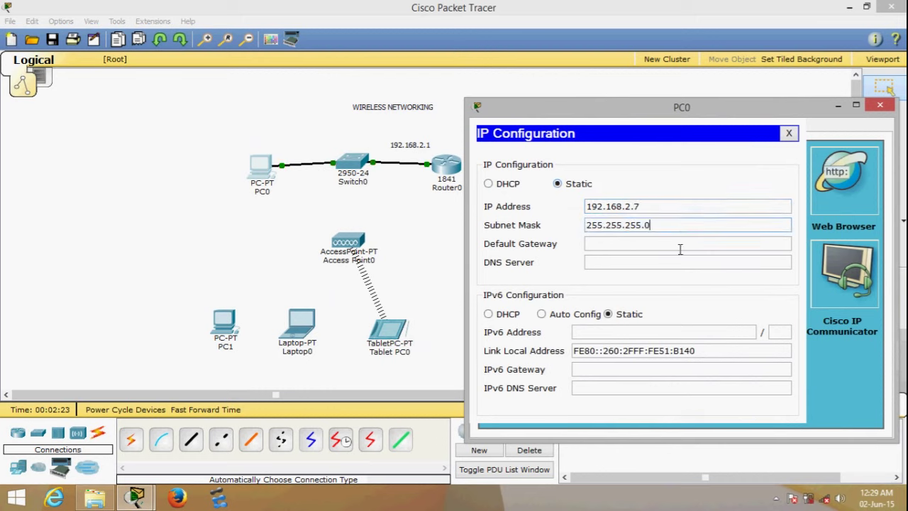
left_click(679, 242)
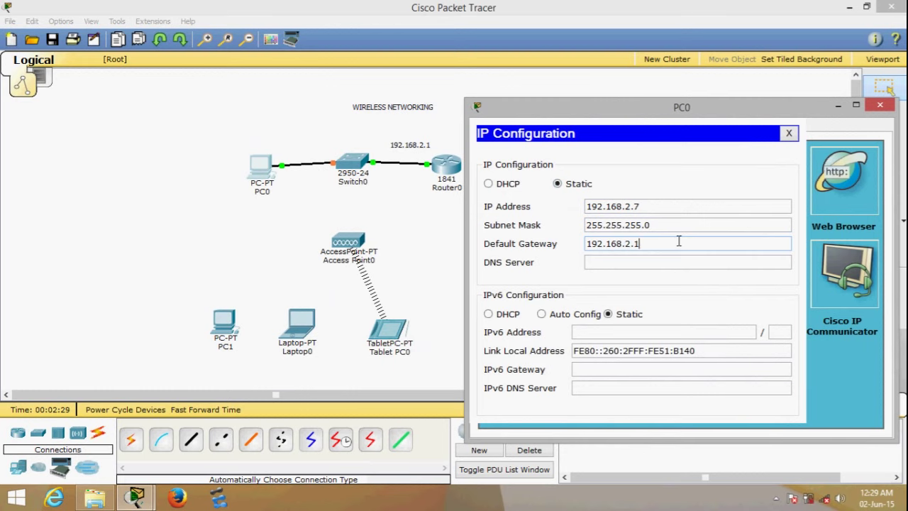
type("192.168.2.1")
left_click(880, 105)
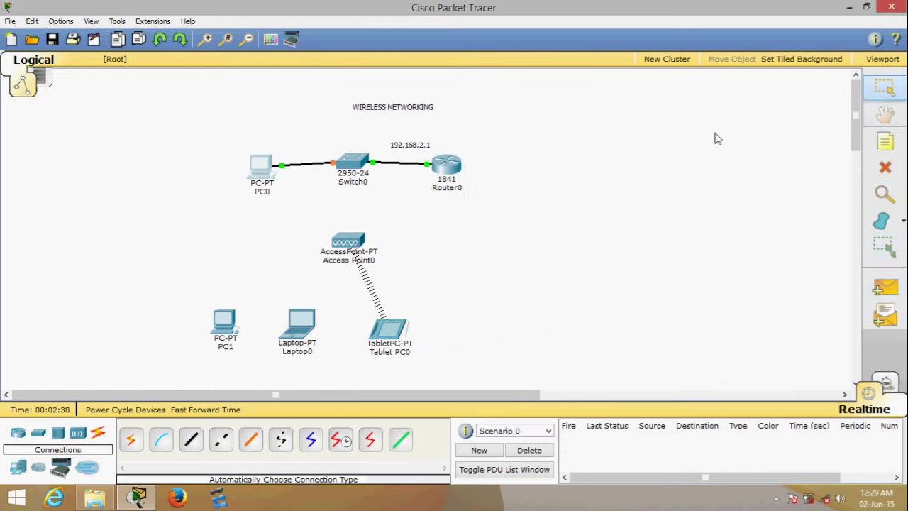
Send a simple ping from PC0 to Router0 and delete the failed result
left_click(886, 284)
left_click(260, 178)
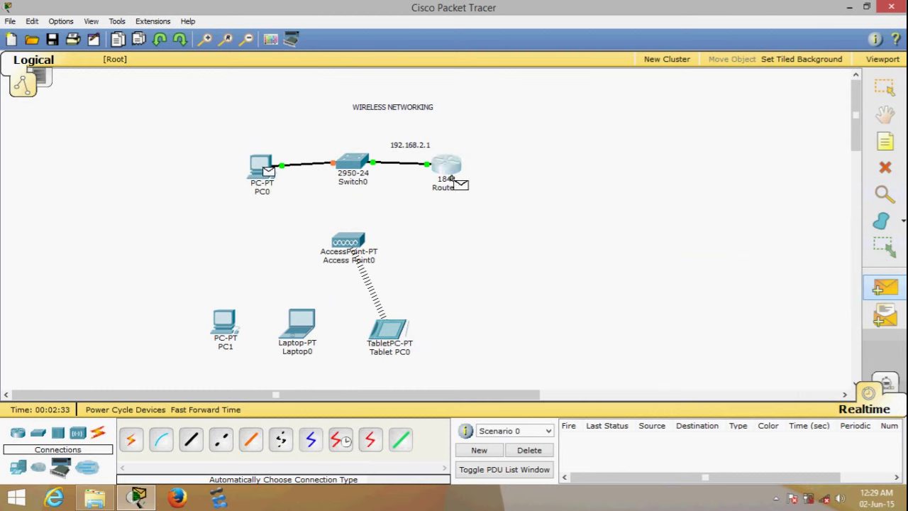
left_click(448, 174)
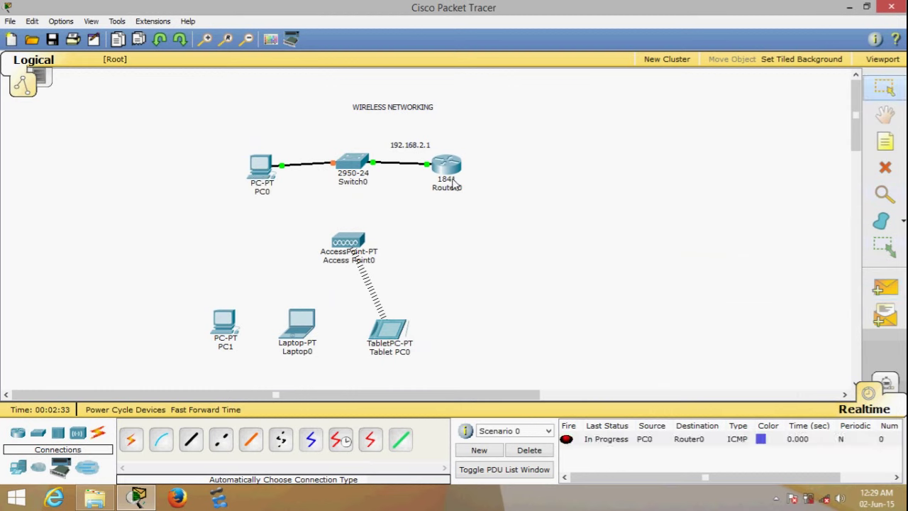
left_click(529, 450)
left_click(886, 288)
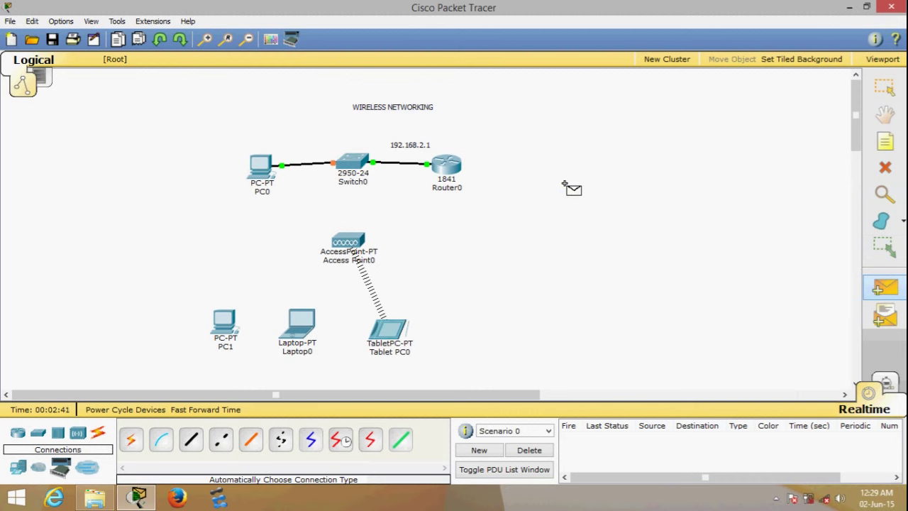
key("Escape")
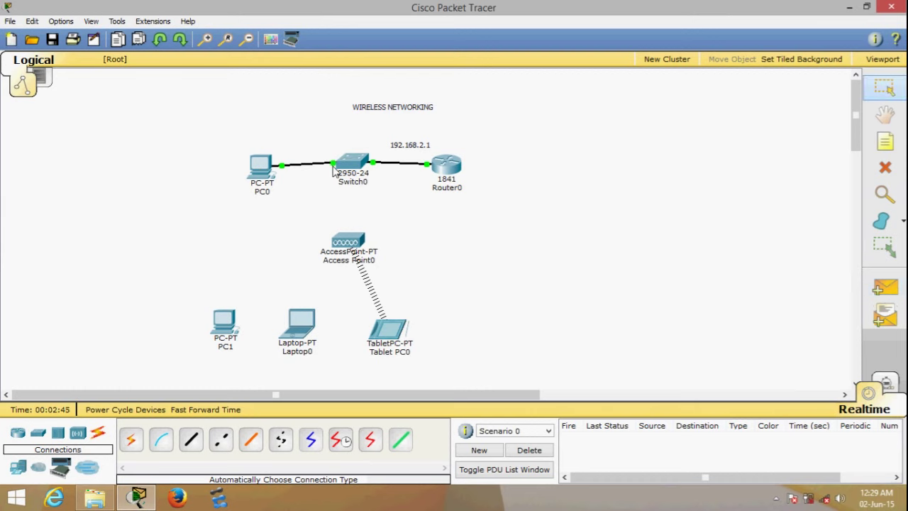
Resend the PC0-to-Router0 simple ping so it shows Successful
left_click(885, 287)
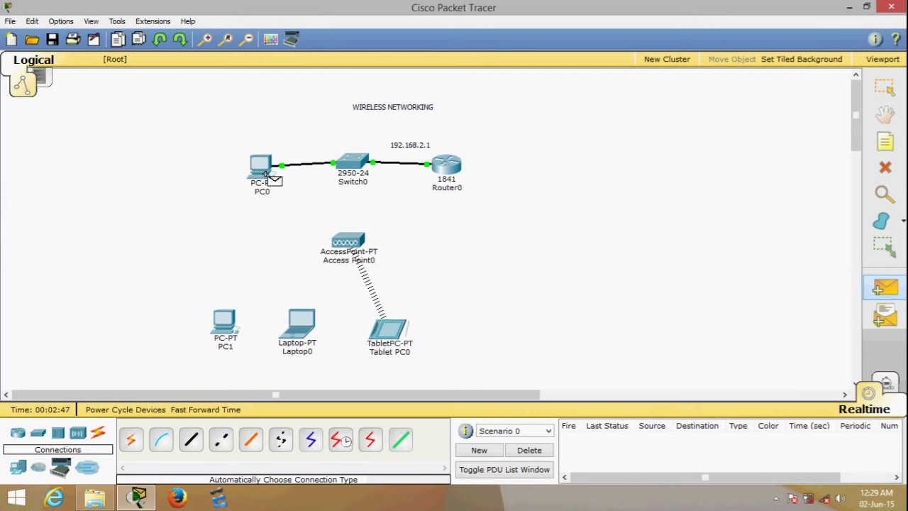
left_click(267, 168)
left_click(447, 167)
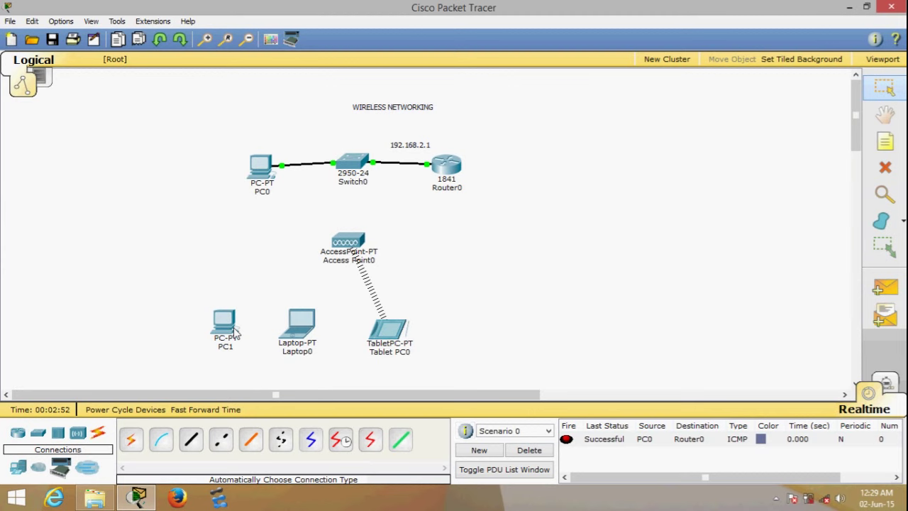
left_click(18, 467)
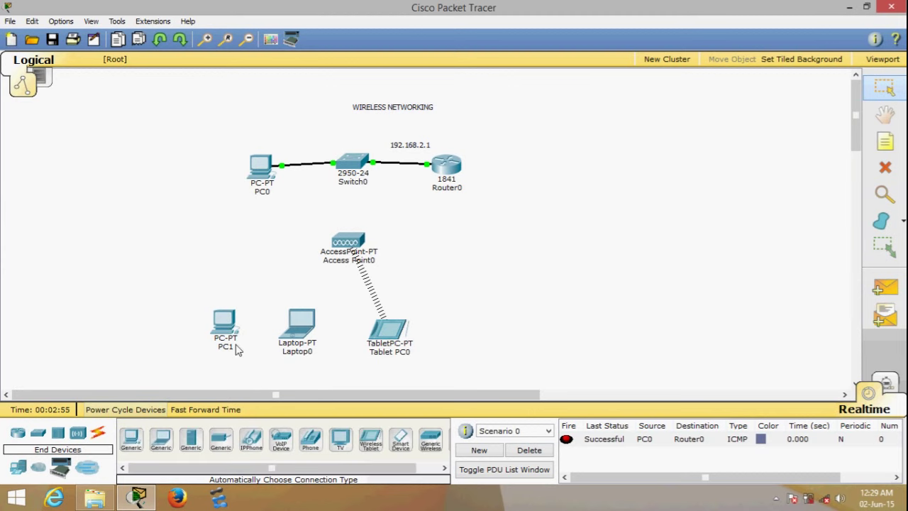
mouse_move(236, 346)
mouse_move(222, 325)
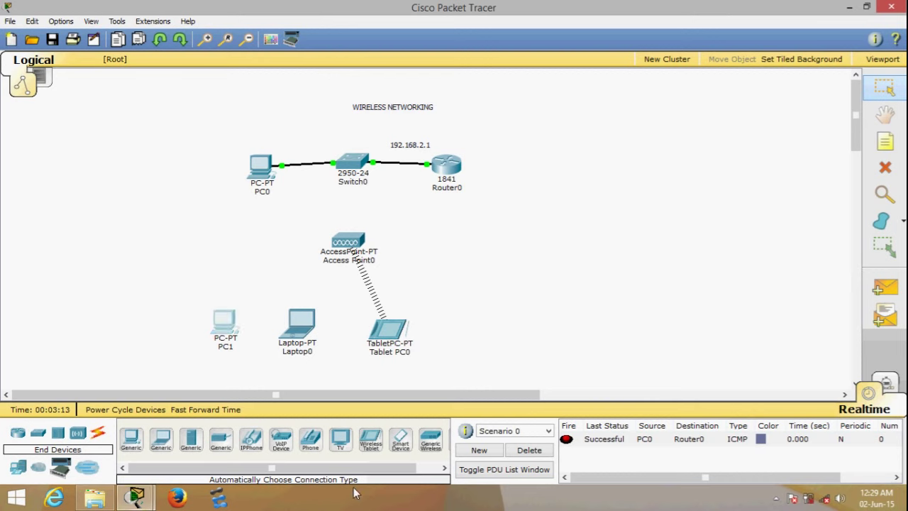
Swap PC1's wired network card for a Linksys-WMP300N wireless module
left_click(136, 496)
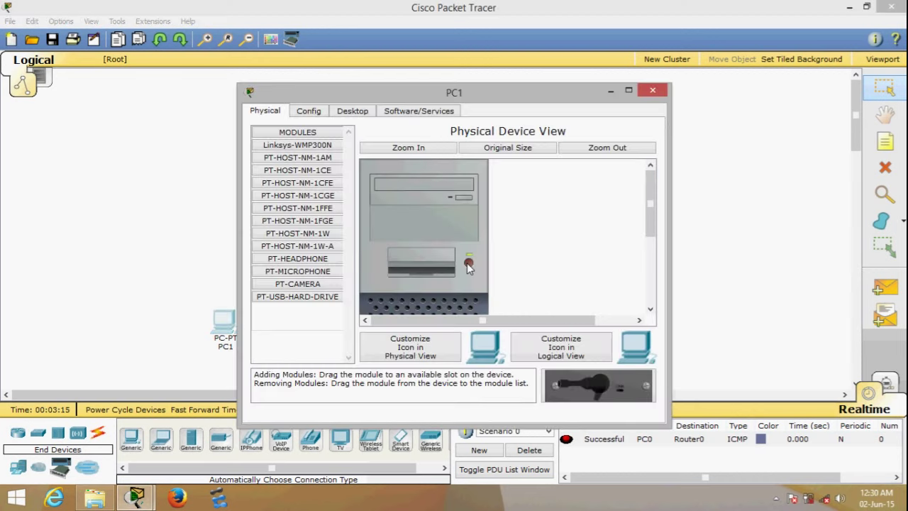
scroll(469, 265, "down", 5)
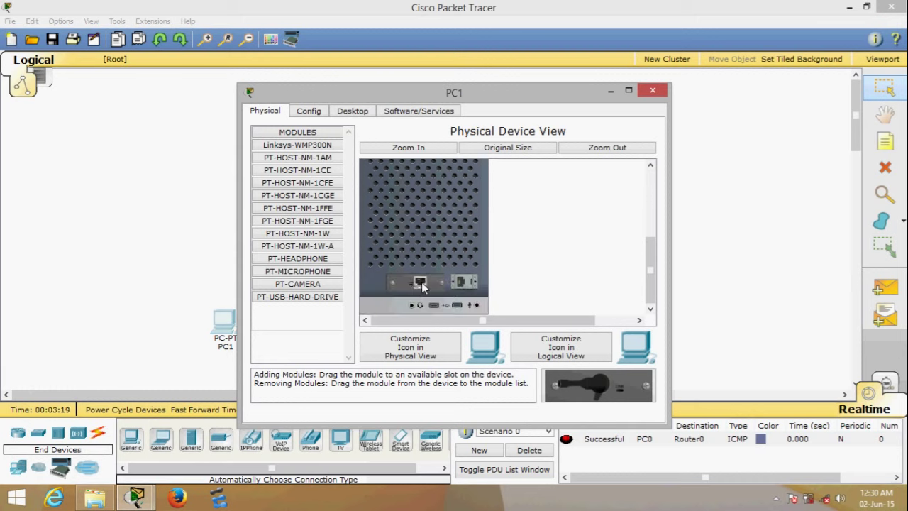
left_click_drag(421, 283, 298, 268)
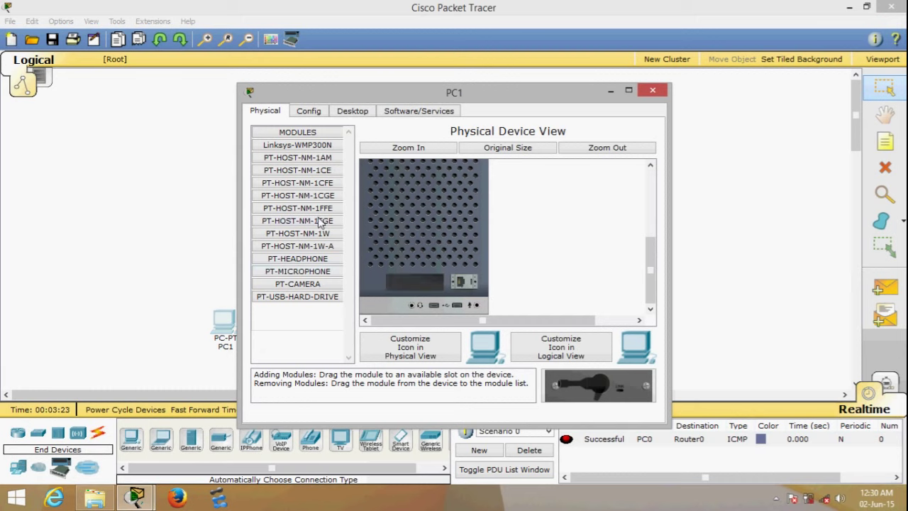
left_click(311, 146)
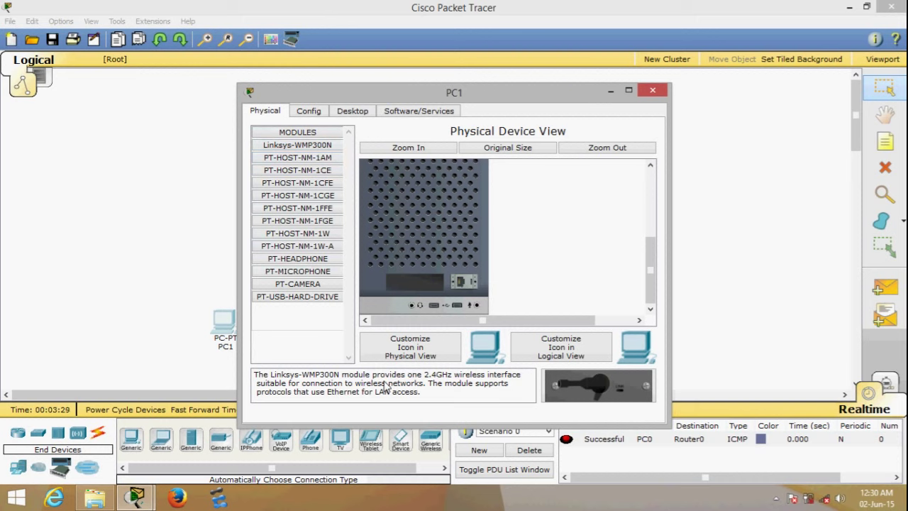
left_click(292, 147)
left_click_drag(307, 150, 391, 274)
scroll(455, 256, "up", 3)
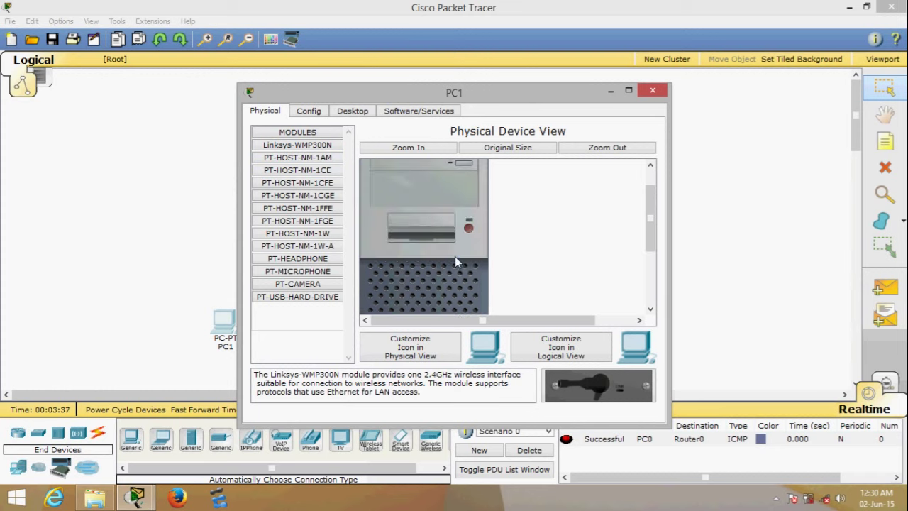
left_click(653, 90)
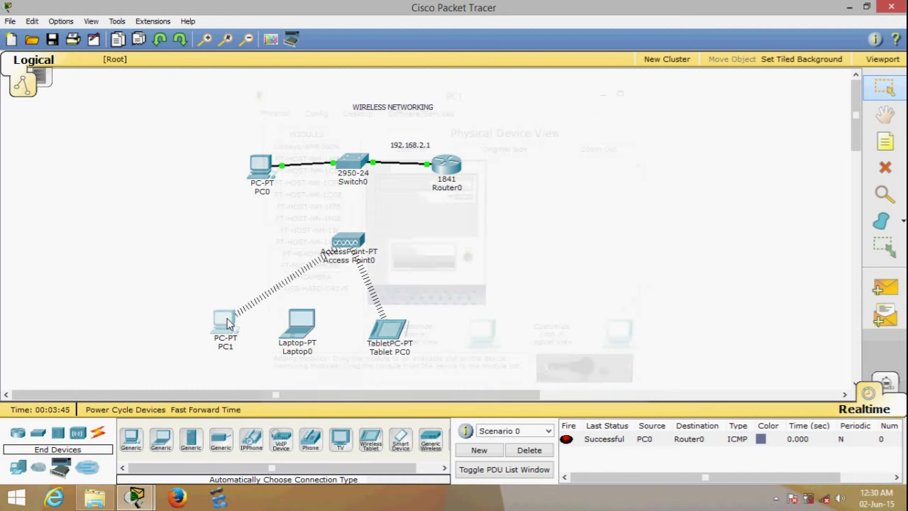
mouse_move(136, 497)
left_click(249, 429)
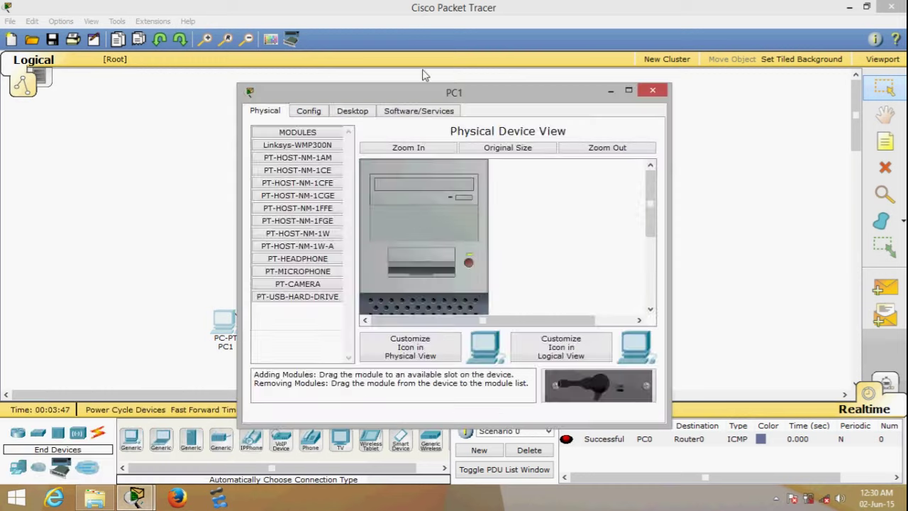
Set PC1 to static IP 192.168.2.17, mask 255.255.255.0, gateway 192.168.2.1
left_click(352, 112)
left_click(298, 166)
left_click_drag(381, 92, 642, 142)
left_click(594, 186)
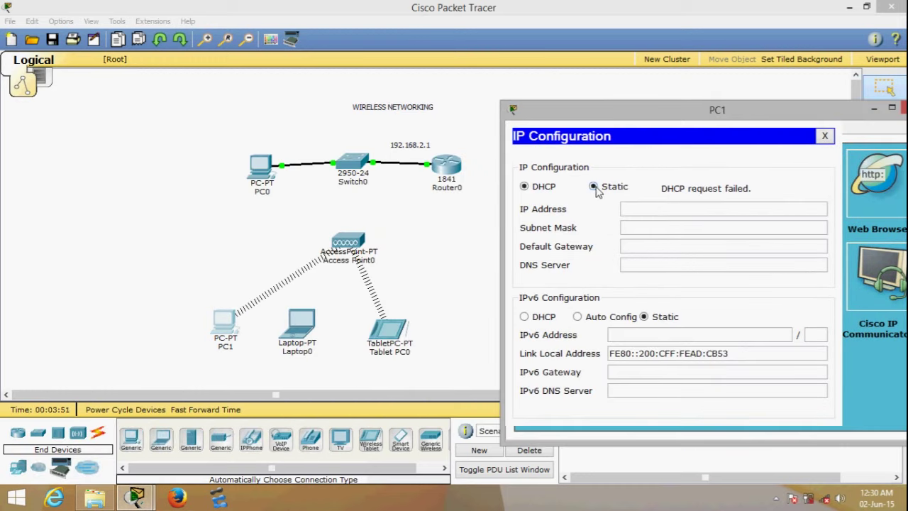
left_click(664, 209)
type("192.168.2.17")
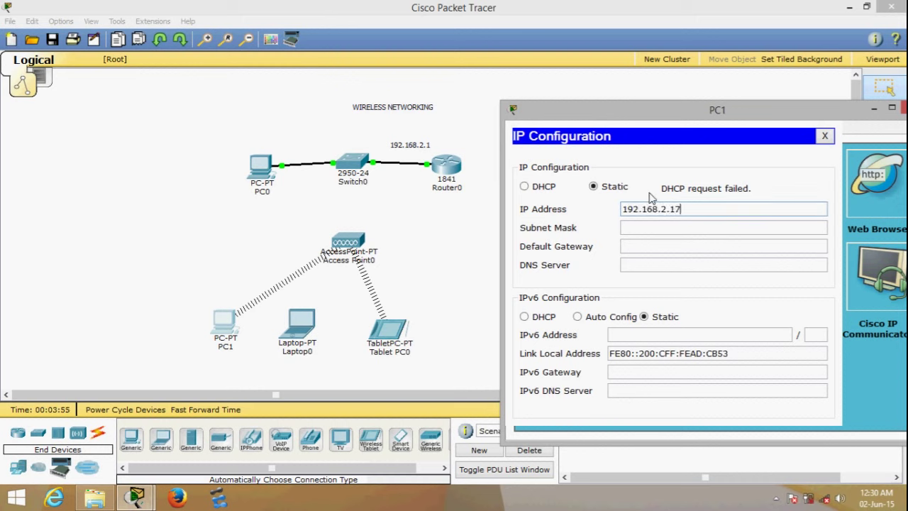
left_click(695, 226)
left_click(699, 244)
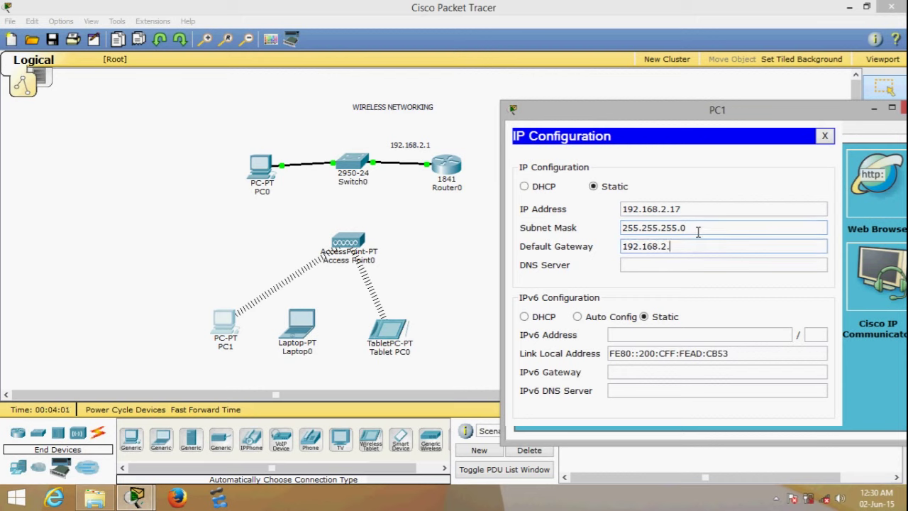
type("192.168.2.1")
left_click(902, 108)
Run an automatic-type cable from Access Point0 to Switch0
left_click(98, 432)
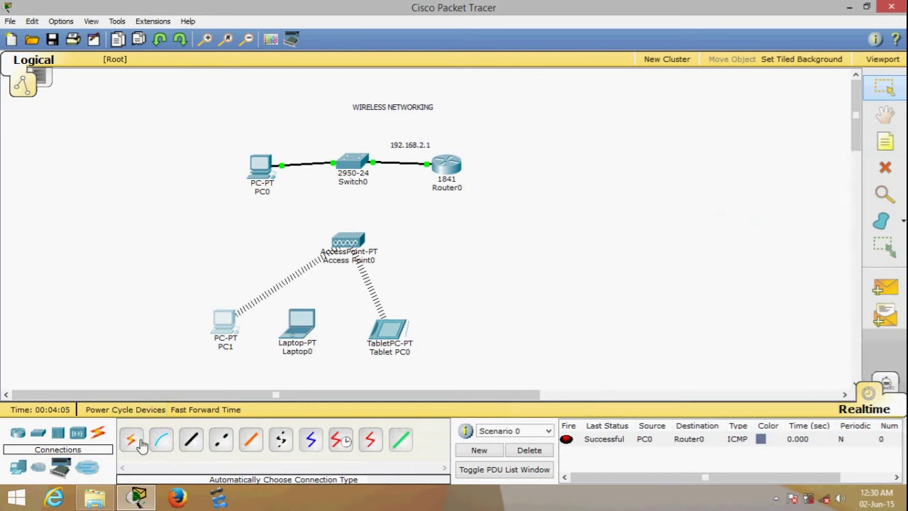
left_click(131, 439)
left_click(341, 243)
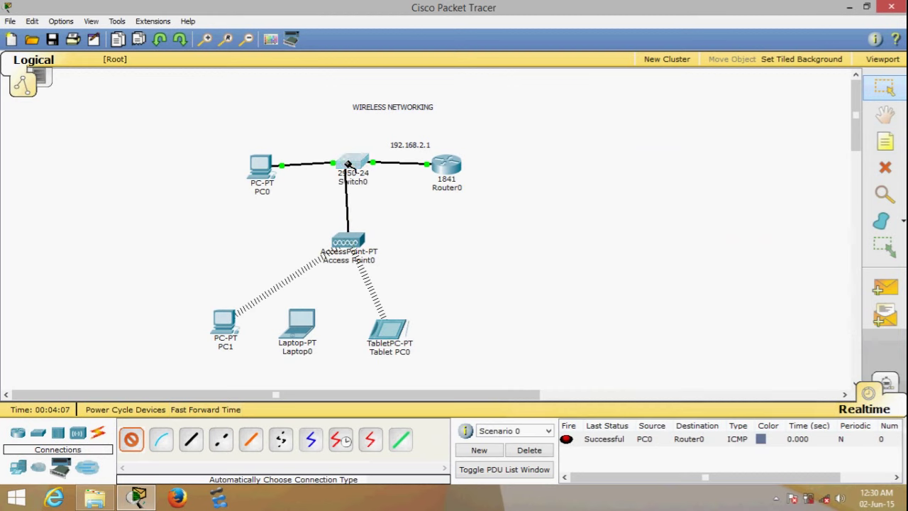
left_click(351, 162)
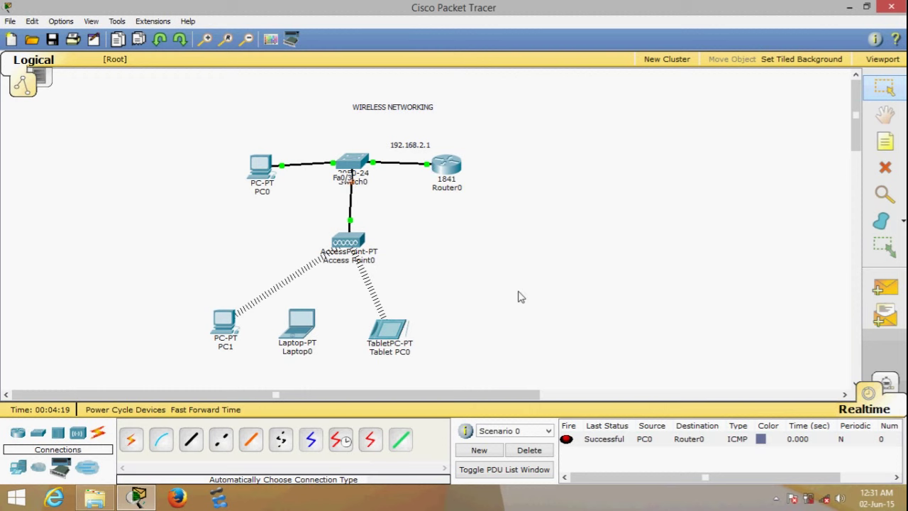
Configure Laptop0 with static IP 192.168.2.19, mask 255.255.255.0 and gateway 192.168.2.1
left_click(312, 348)
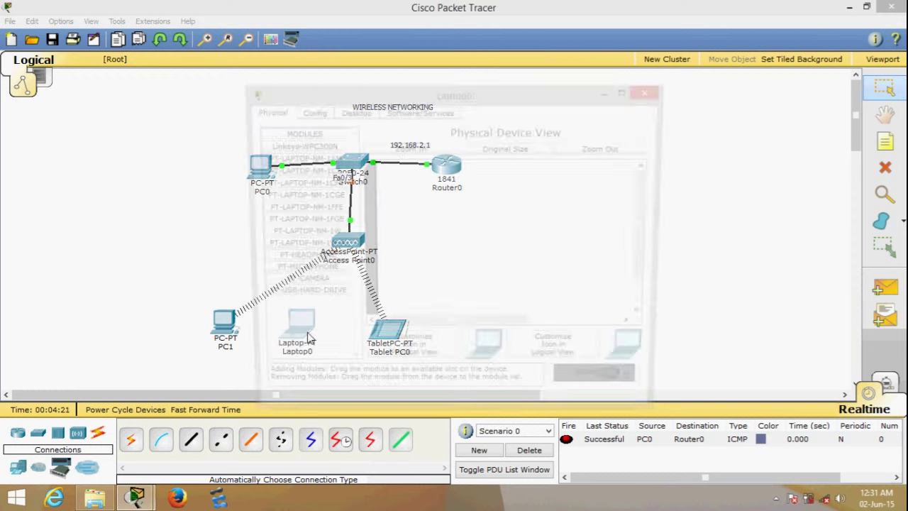
left_click_drag(417, 95, 629, 184)
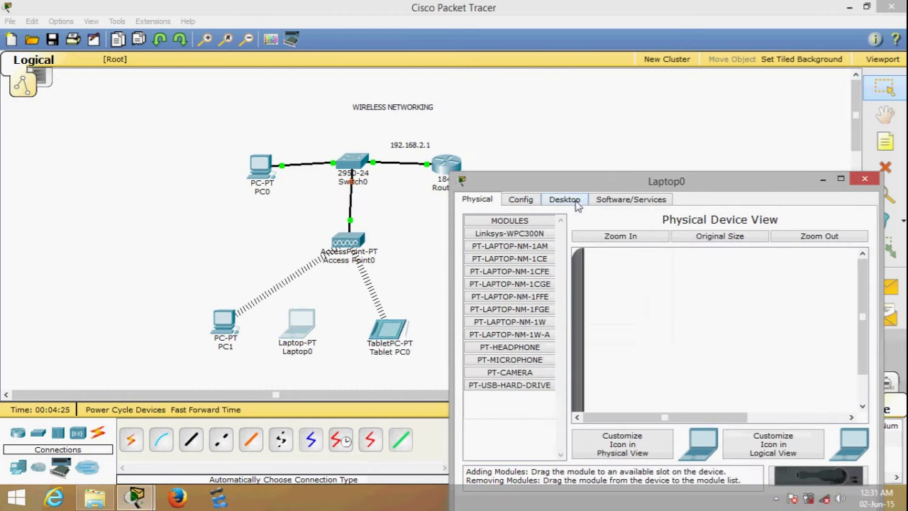
left_click(565, 200)
left_click(526, 241)
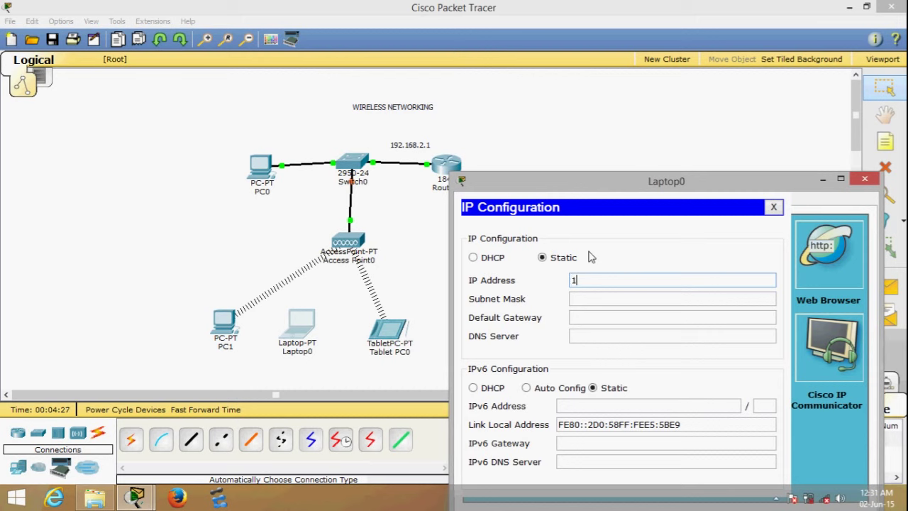
type("192.16")
left_click(589, 298)
key("Tab")
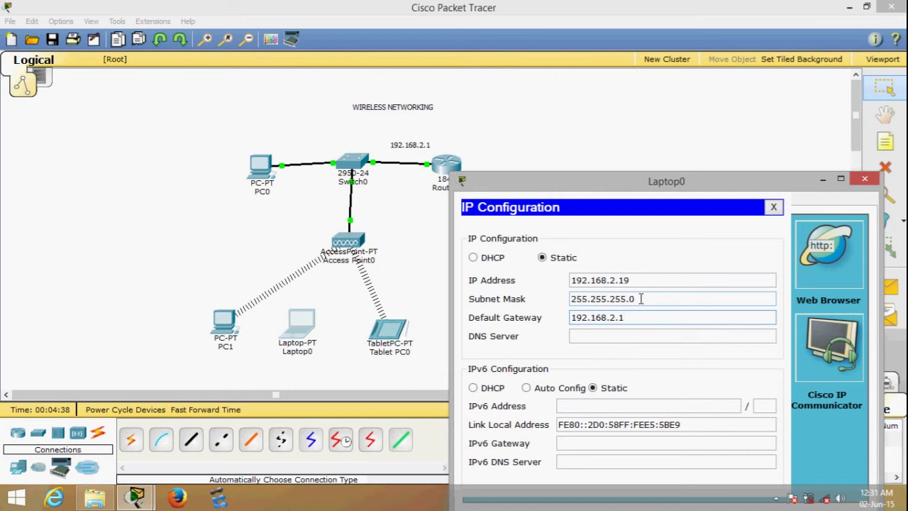
left_click(865, 179)
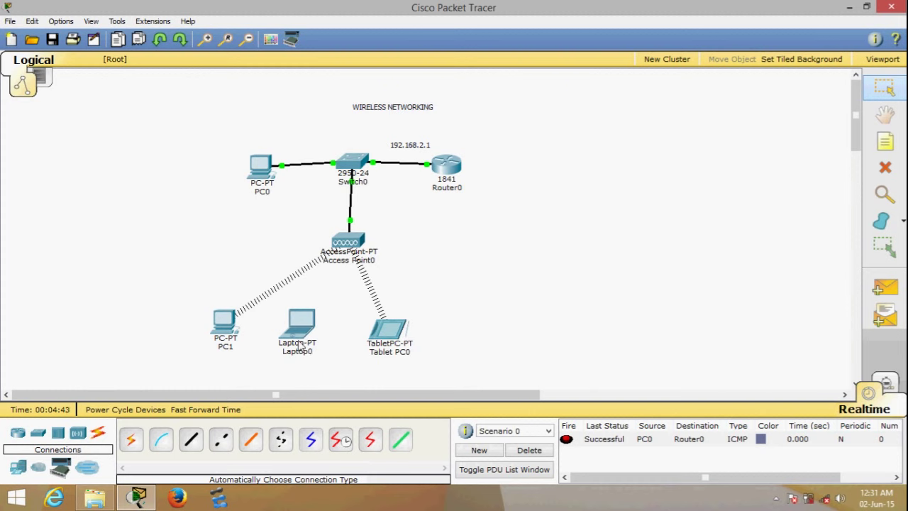
Open Access Point0's configuration and bring up the wireless Port 1 settings
mouse_move(284, 347)
mouse_move(337, 266)
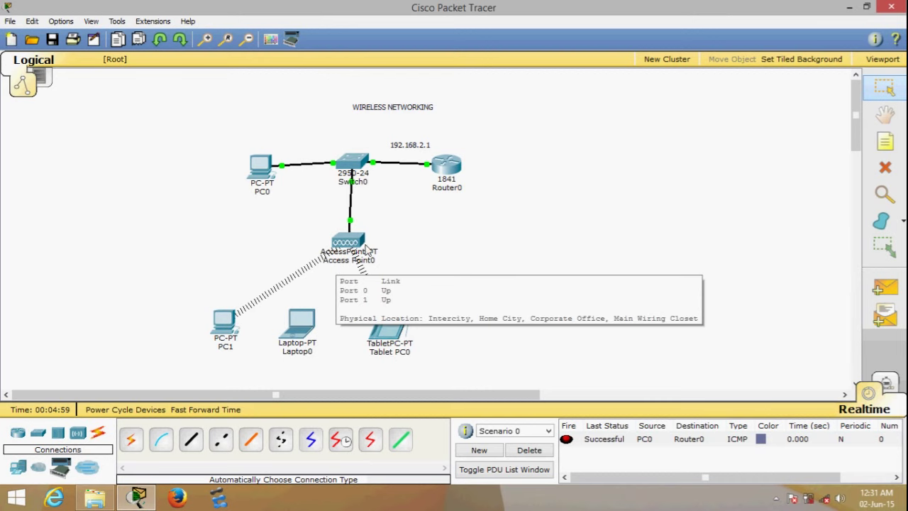
double_click(338, 265)
left_click(305, 111)
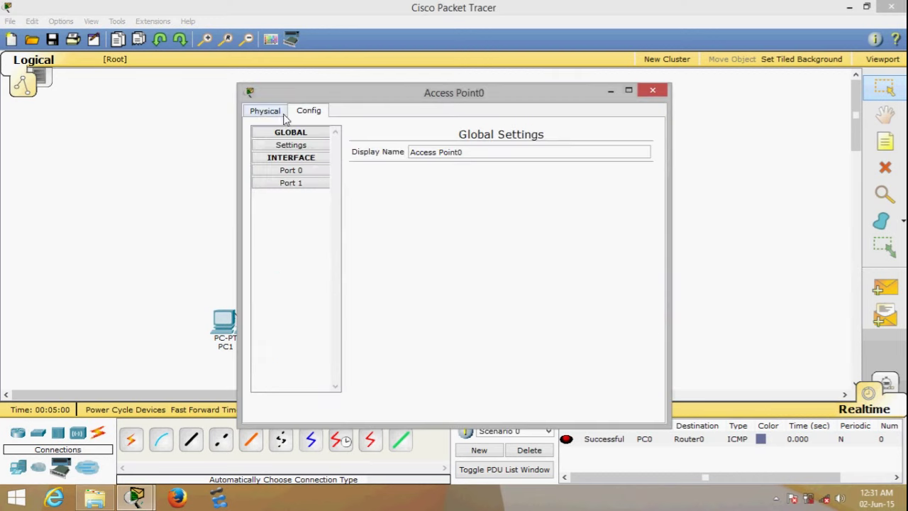
left_click(317, 173)
left_click(279, 111)
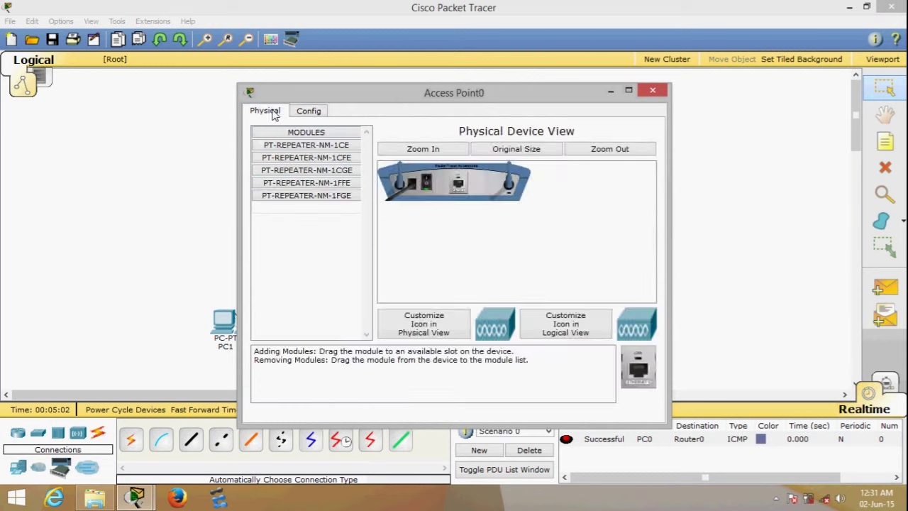
left_click(308, 114)
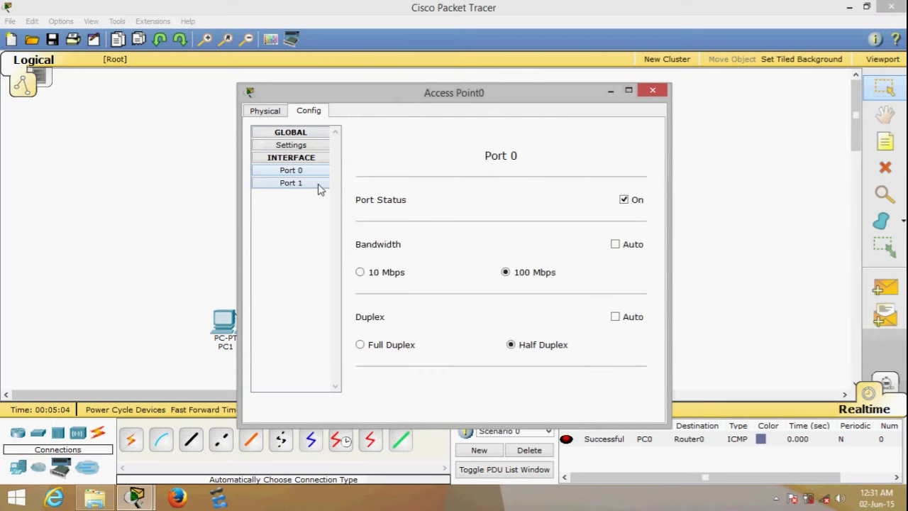
left_click(319, 188)
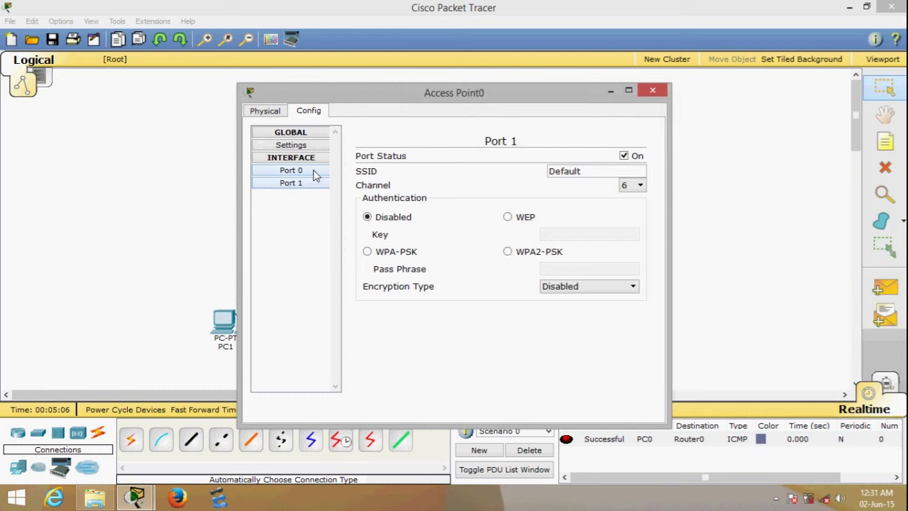
left_click(315, 171)
left_click(317, 186)
Enable WEP on Port 1 and rename the SSID from Default to geekingisFun
left_click(511, 219)
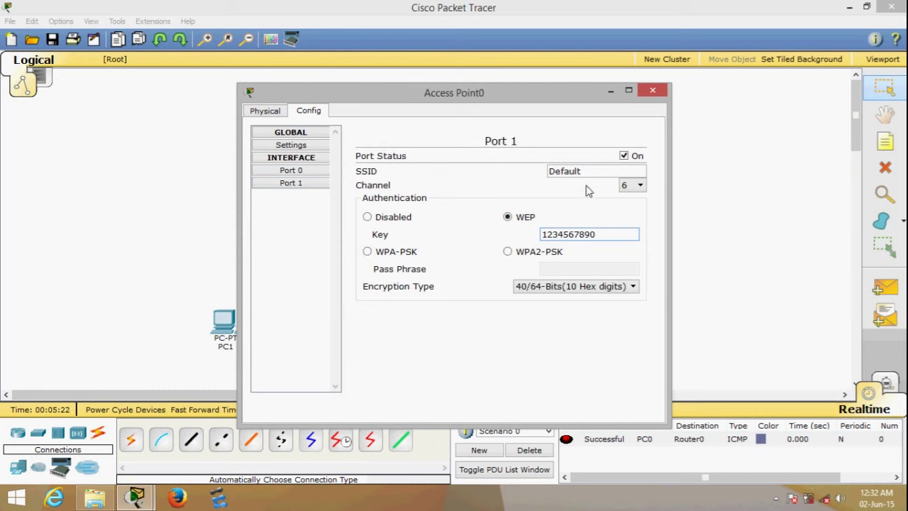
left_click_drag(596, 173, 501, 178)
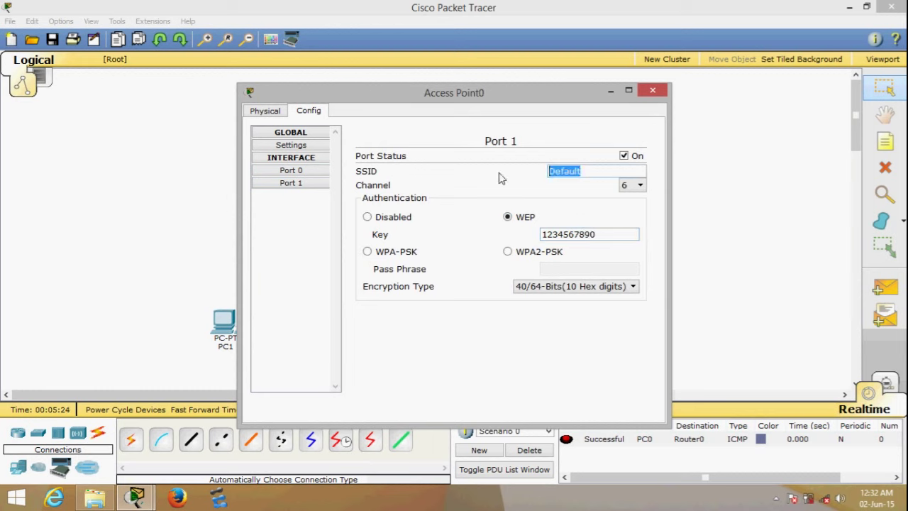
type("GEE")
key("BackSpace")
key("BackSpace")
key("BackSpace")
key("Caps_Lock")
type("ge")
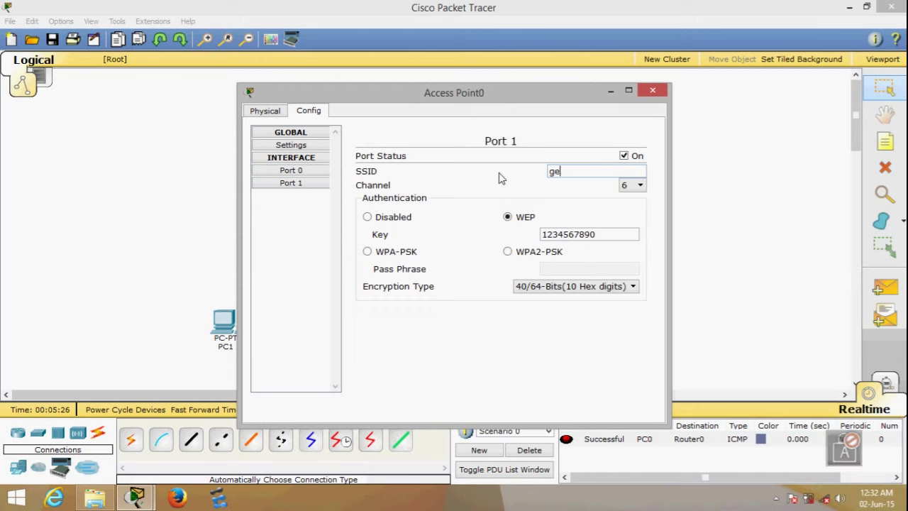
type("ekingisFun")
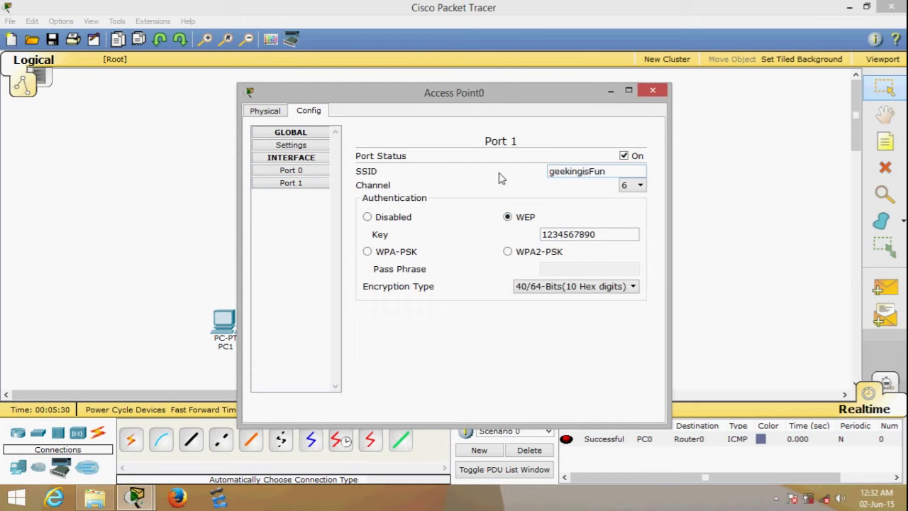
left_click(653, 90)
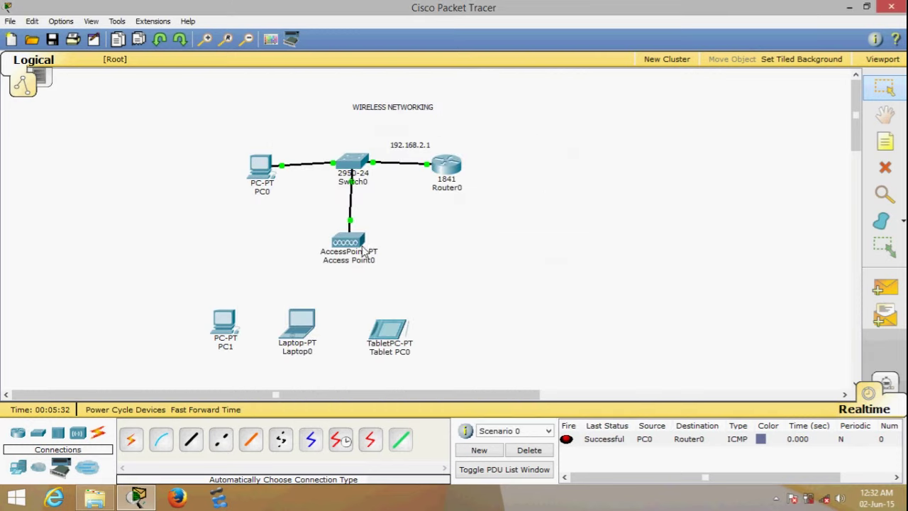
Open PC1's PC Wireless client from its desktop apps
mouse_move(369, 247)
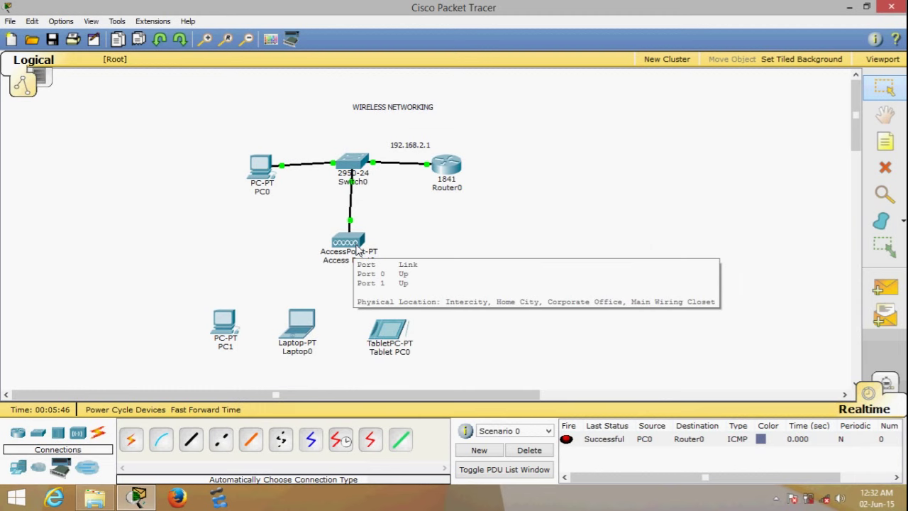
left_click(231, 321)
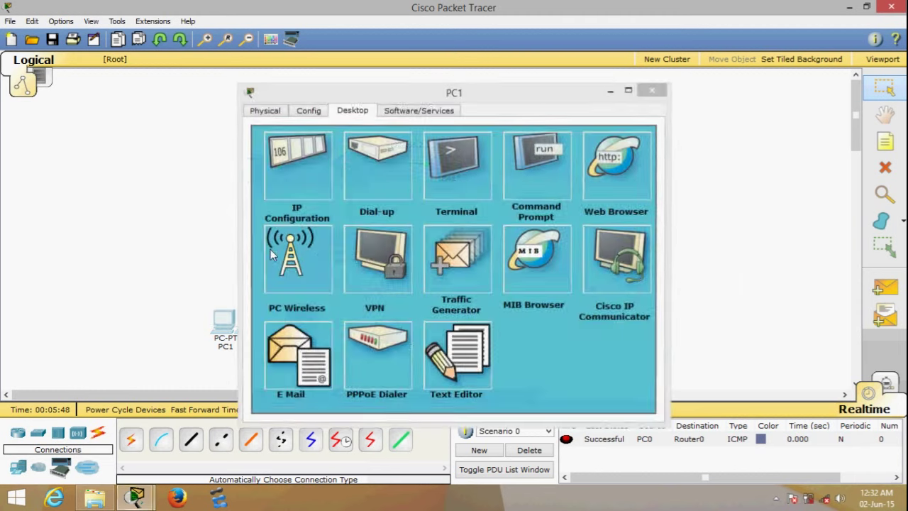
left_click(242, 433)
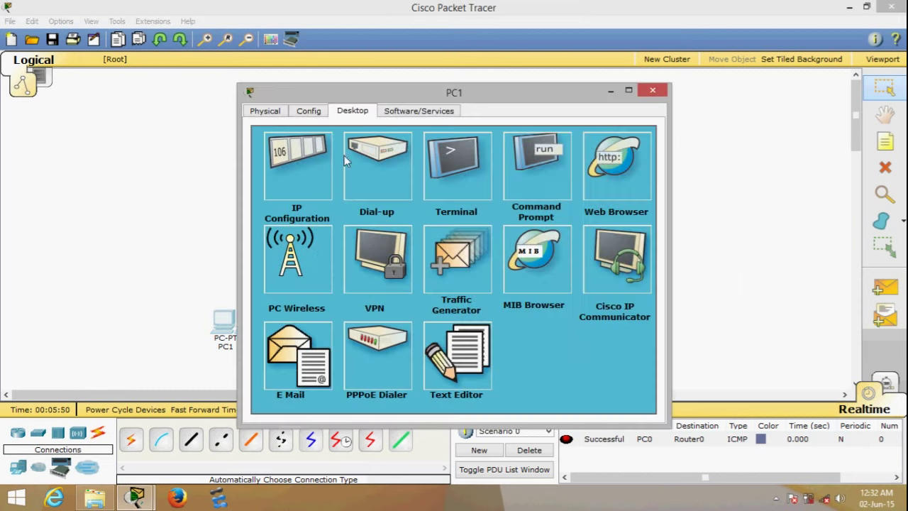
left_click(312, 163)
left_click(562, 117)
left_click(422, 112)
left_click(355, 113)
left_click(293, 272)
Refresh the network list and join geekingisFun using the WEP key
left_click_drag(431, 101, 710, 85)
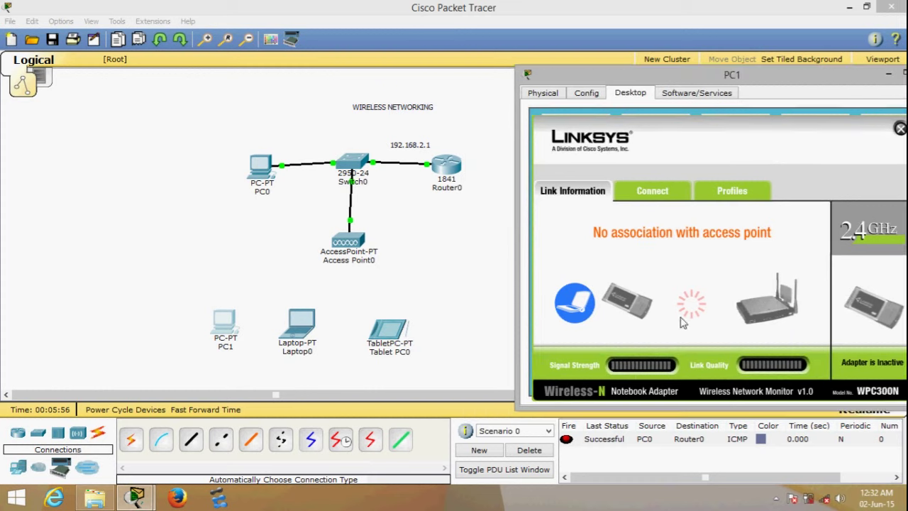
left_click(638, 193)
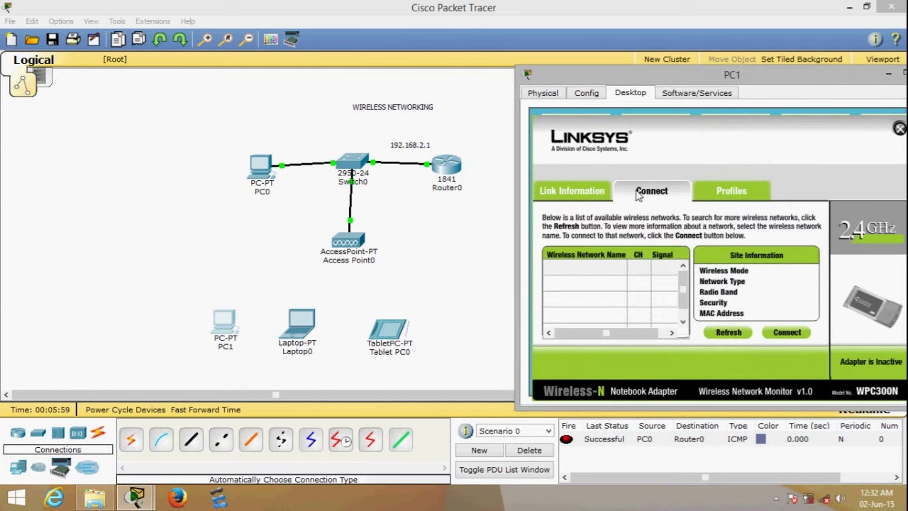
left_click(730, 335)
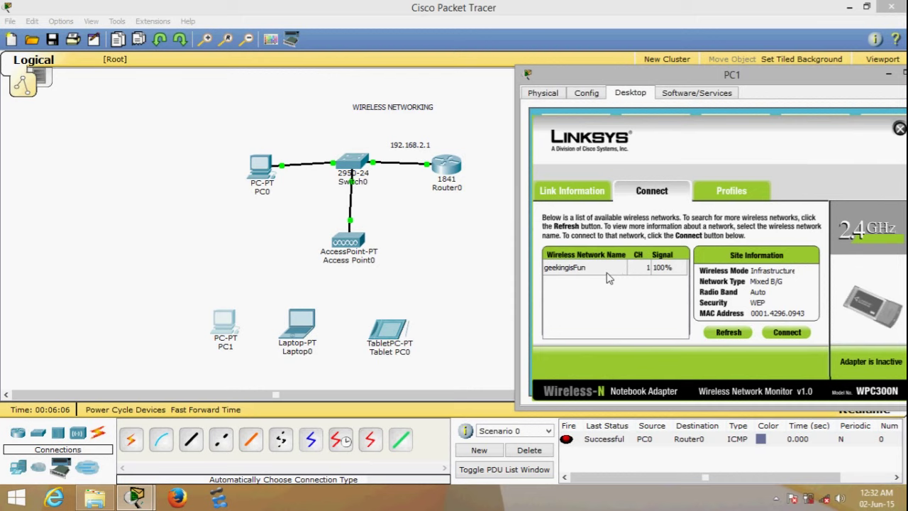
left_click(600, 270)
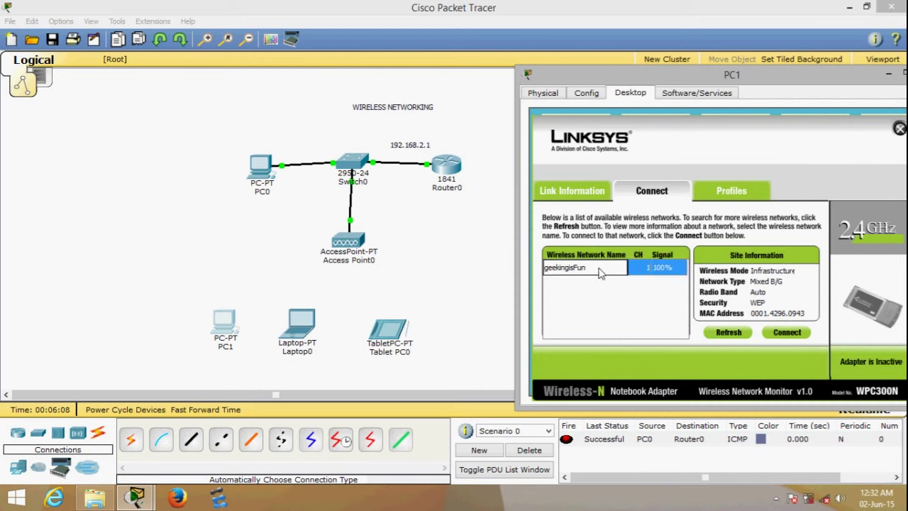
left_click(787, 333)
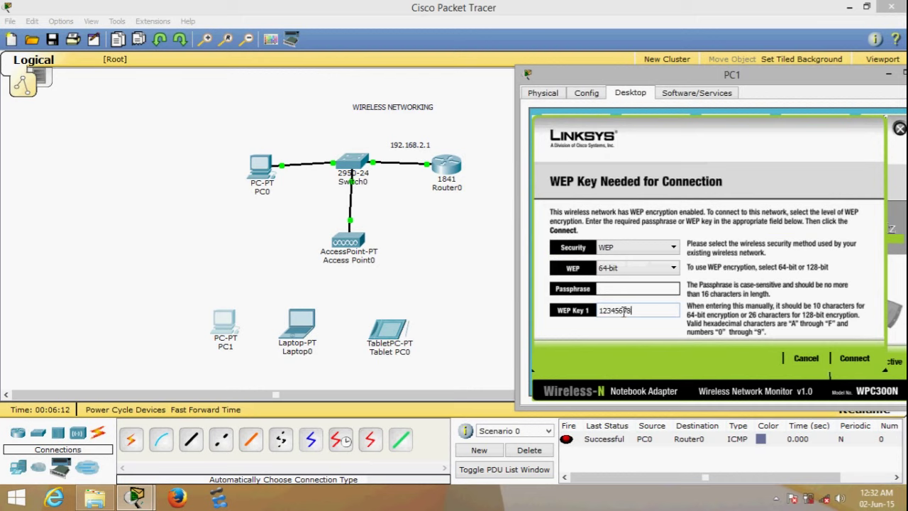
left_click(855, 358)
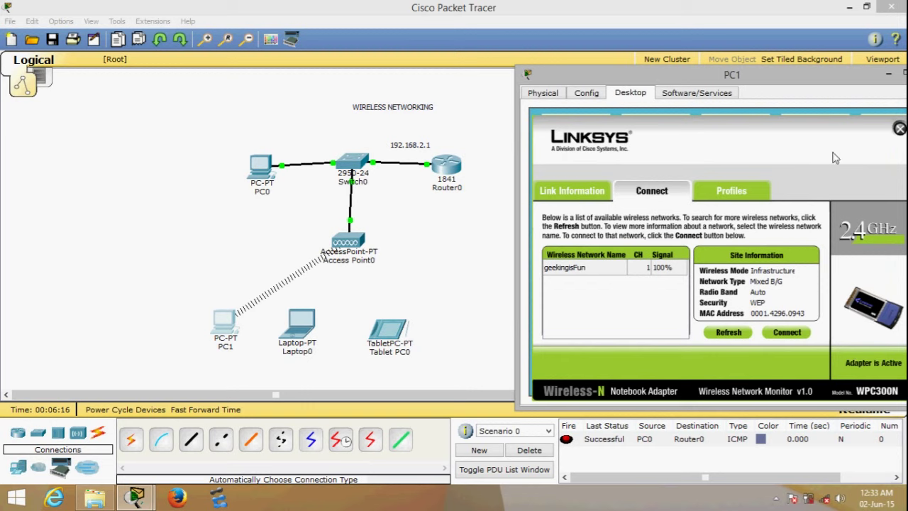
Close PC1's window, then reopen it and bring it back into view
left_click_drag(826, 84, 658, 114)
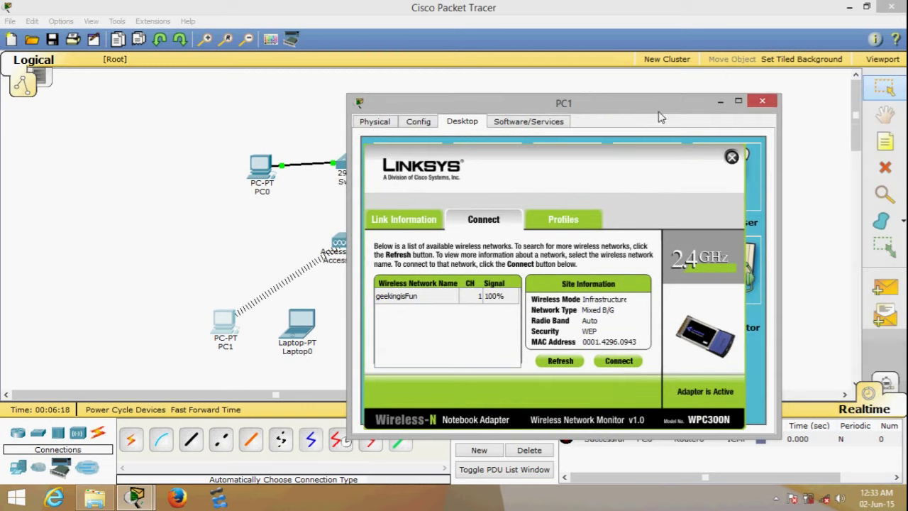
left_click(762, 101)
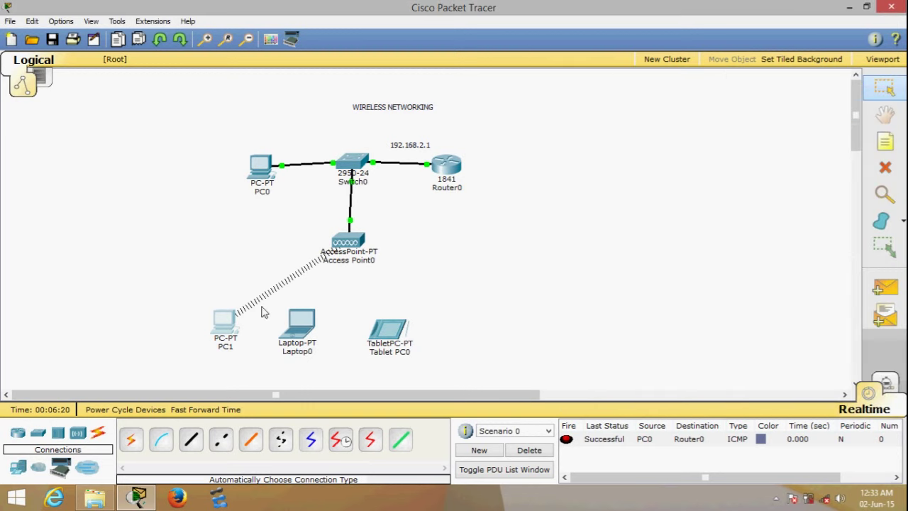
left_click(240, 327)
key("alt+F4")
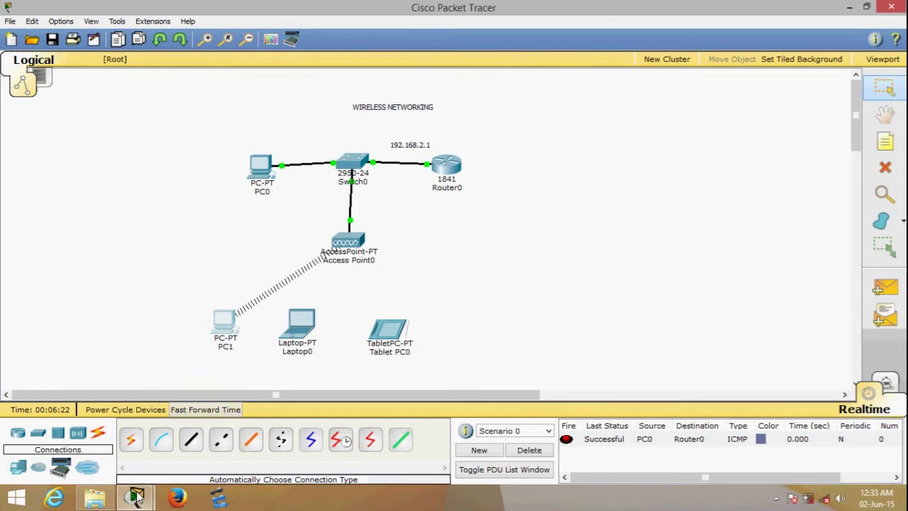
mouse_move(136, 497)
left_click(235, 432)
Send simple pings from PC1 to Router0, which fail, and delete the results
left_click(652, 90)
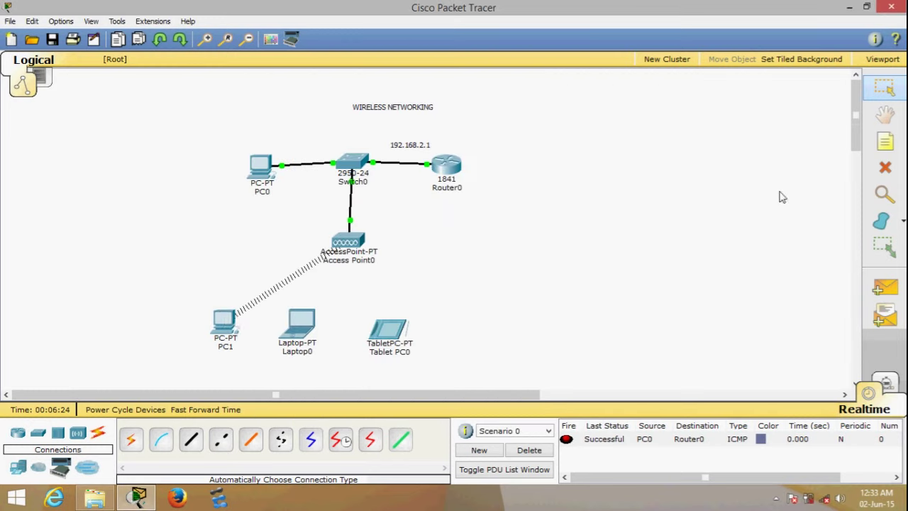
left_click(885, 288)
left_click(224, 322)
left_click(447, 169)
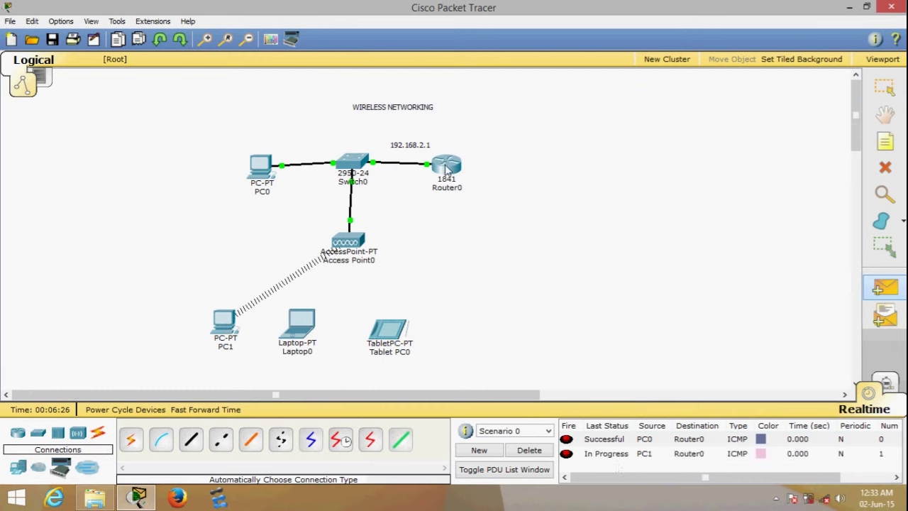
left_click(541, 452)
left_click(885, 288)
left_click(226, 332)
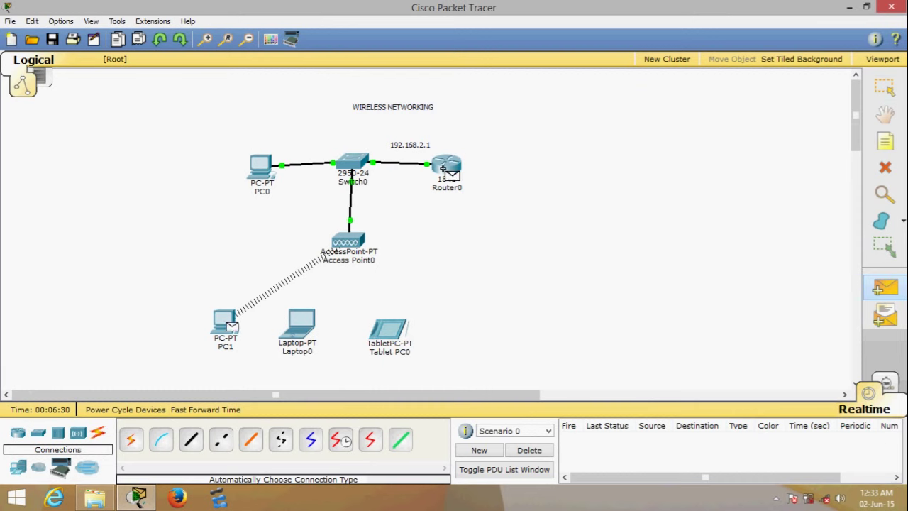
left_click(447, 169)
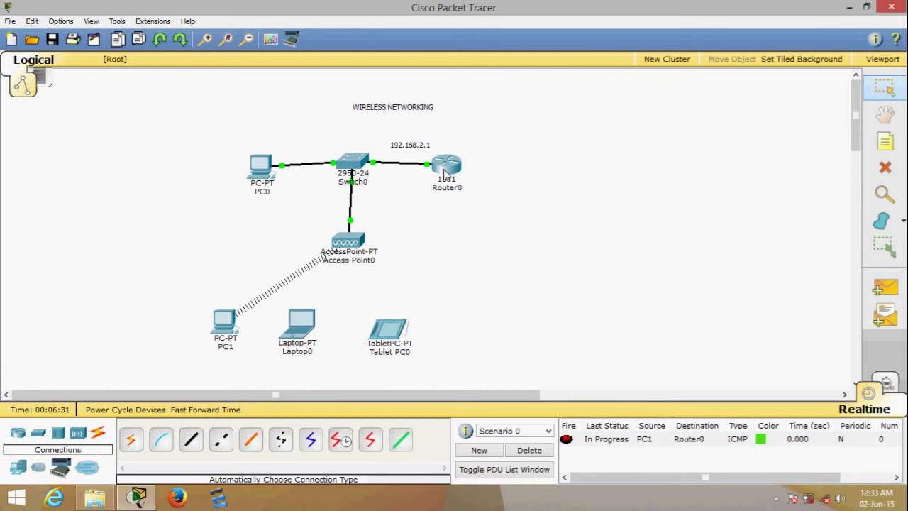
left_click(539, 451)
left_click(223, 322)
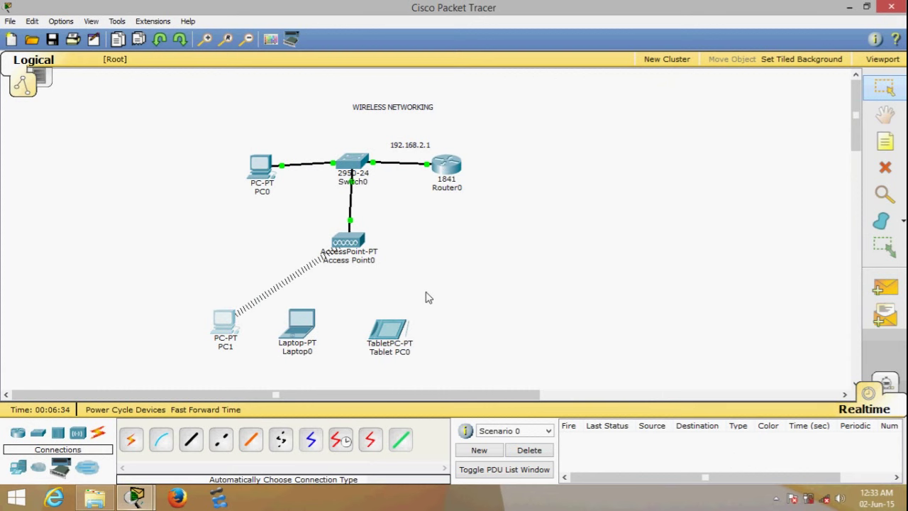
left_click(137, 497)
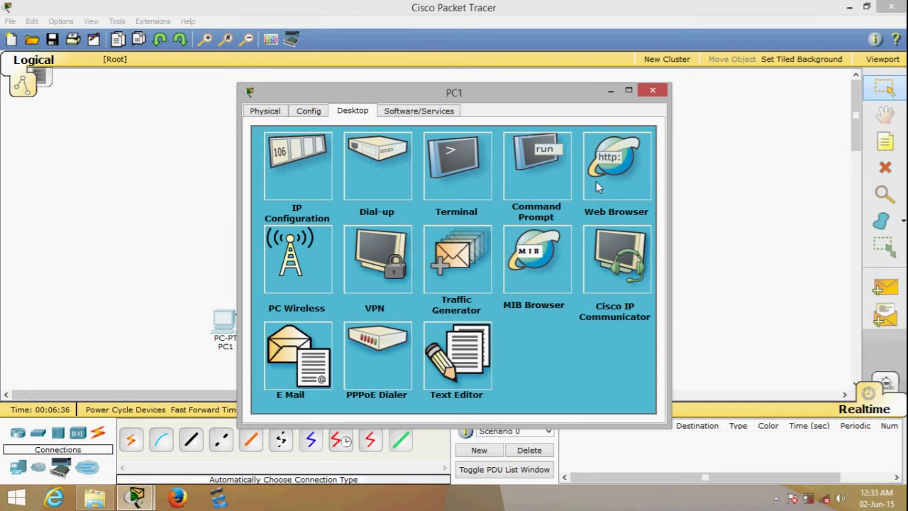
left_click(653, 90)
Review Access Point0's Port 1 SSID and WEP settings, then reopen PC1
left_click(341, 228)
left_click(274, 110)
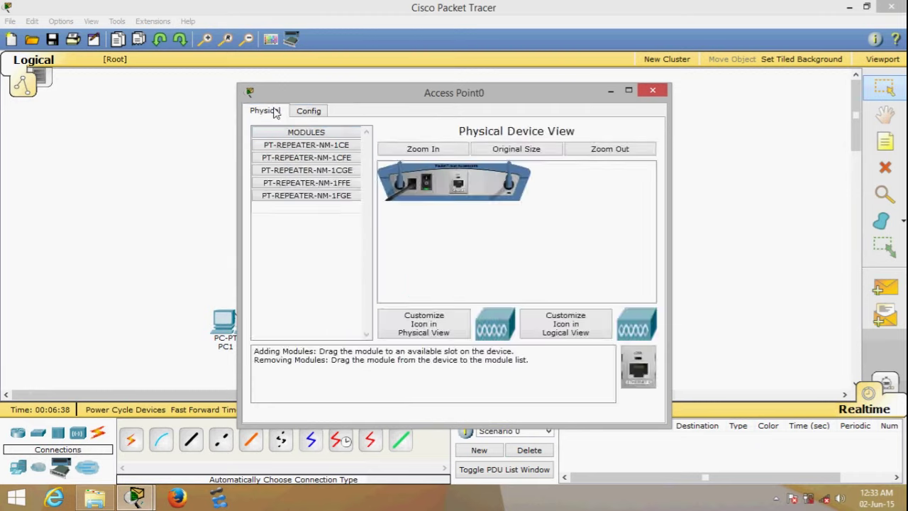
left_click(311, 111)
left_click(322, 183)
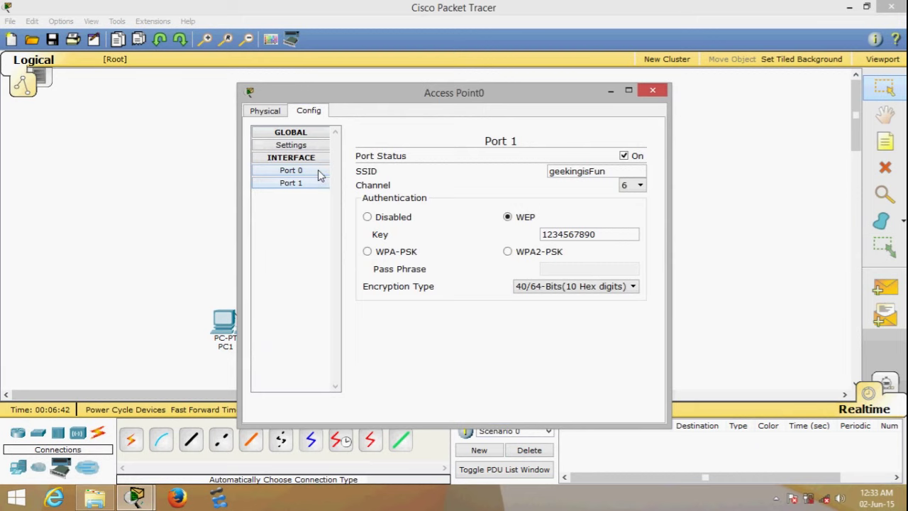
left_click(319, 172)
left_click(653, 90)
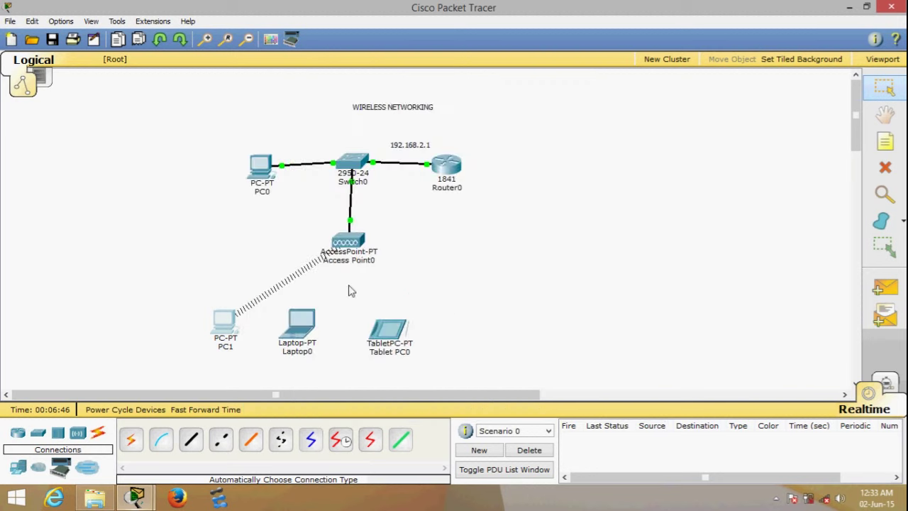
left_click(224, 323)
Give PC1 static IP 192.168.2.20, mask 255.255.255.0 and gateway 192.168.2.1
left_click(314, 162)
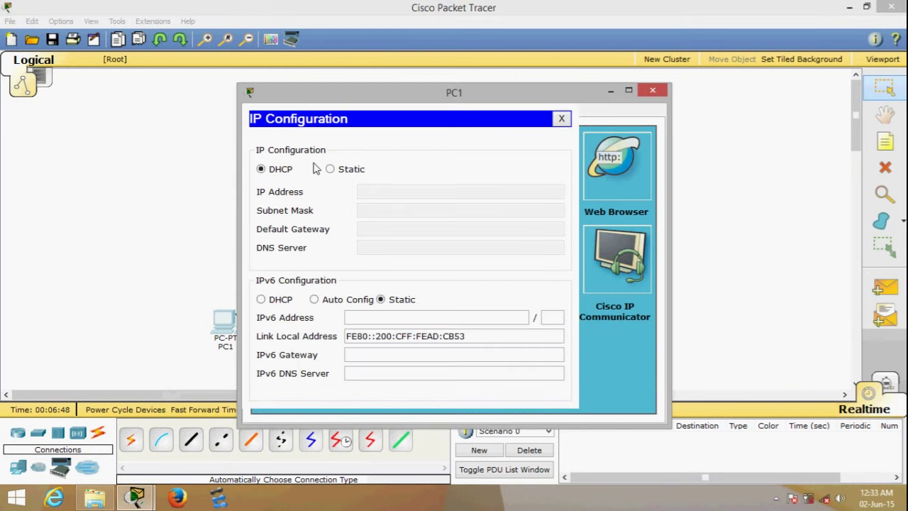
left_click_drag(384, 93, 610, 127)
left_click(560, 203)
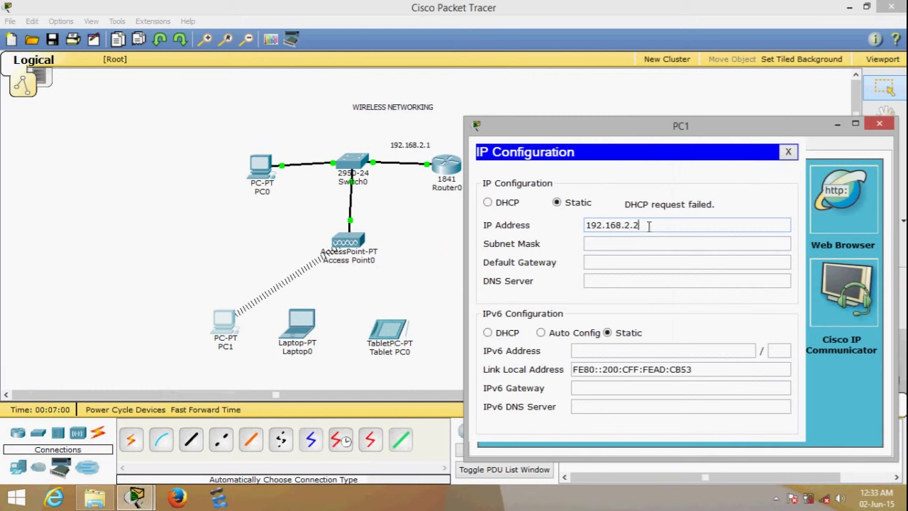
type("0")
left_click(682, 241)
left_click(687, 266)
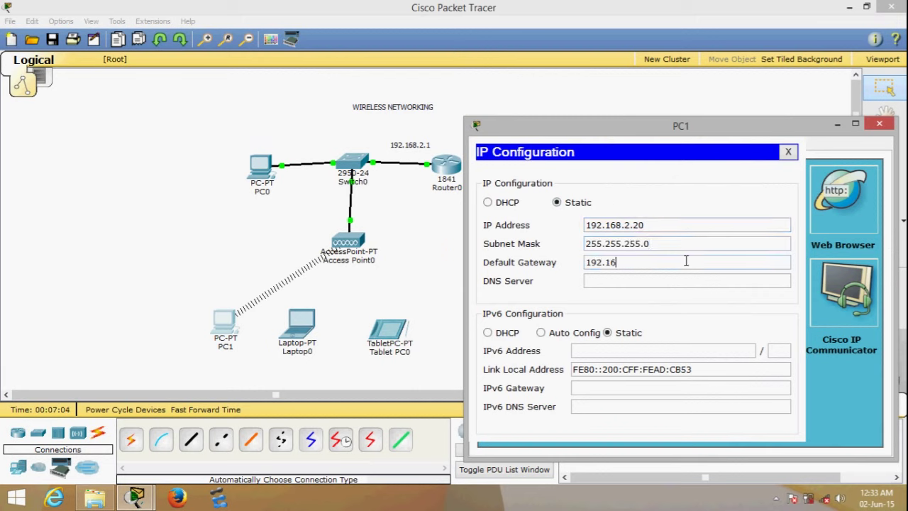
type("192.168.2.1")
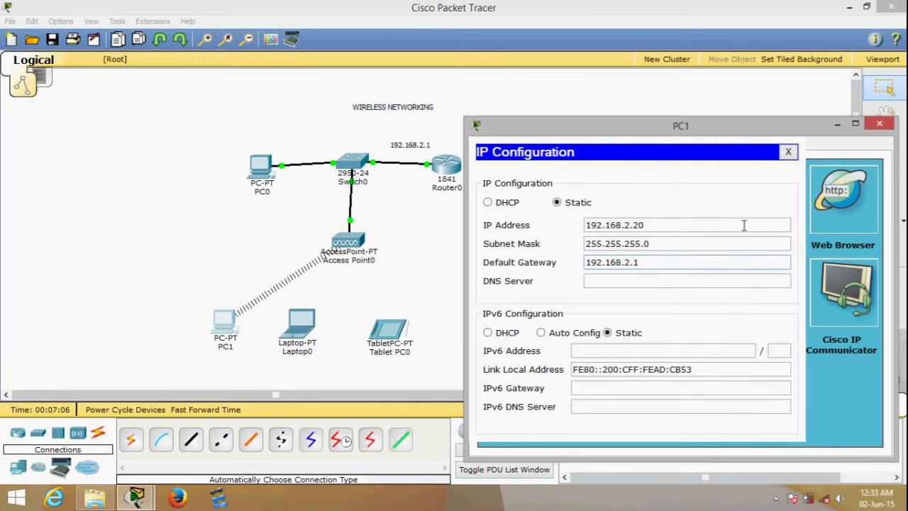
left_click(880, 123)
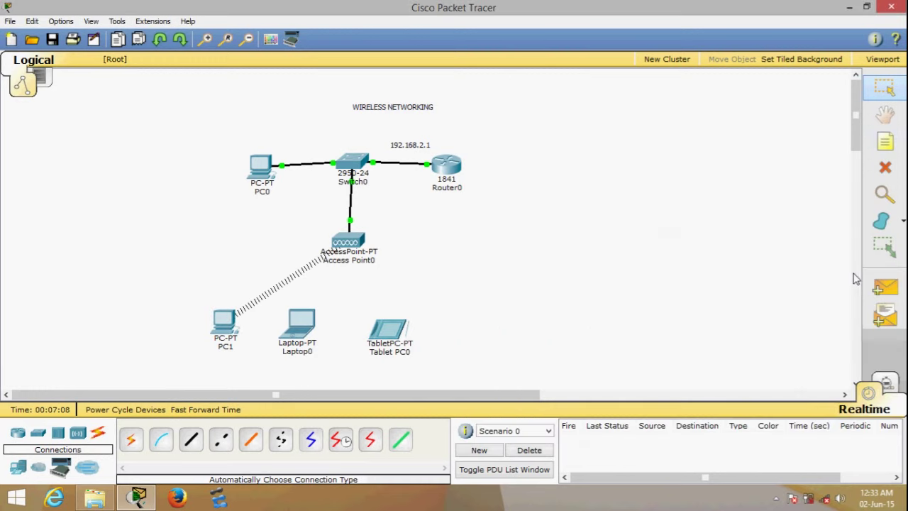
Send a simple ping from PC1 to Router0
left_click(885, 287)
left_click(234, 337)
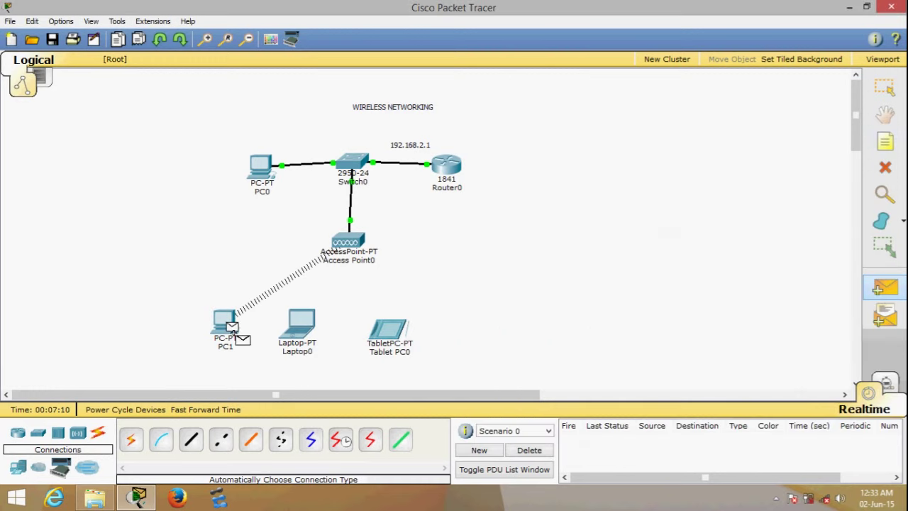
left_click(445, 172)
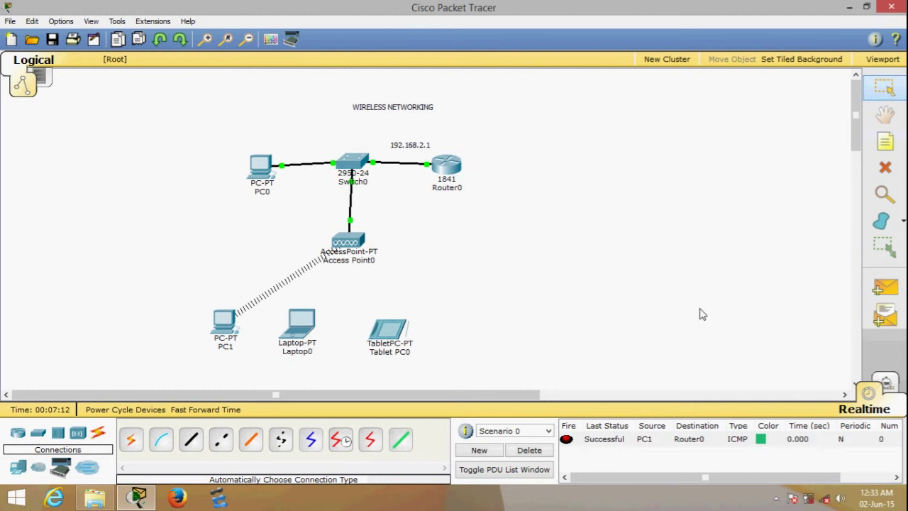
Check Laptop0's IP configuration and find PC Wireless reporting a missing wireless interface
left_click(295, 327)
left_click(629, 157)
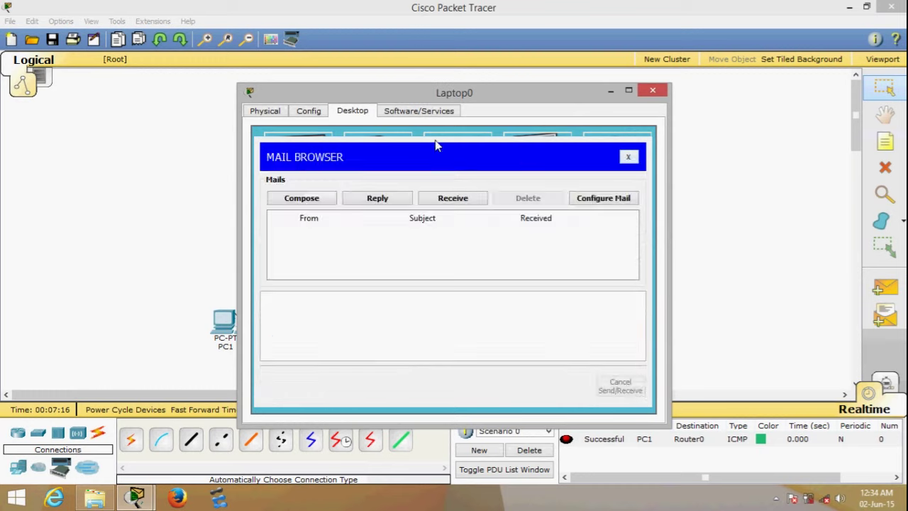
left_click(630, 159)
left_click(298, 165)
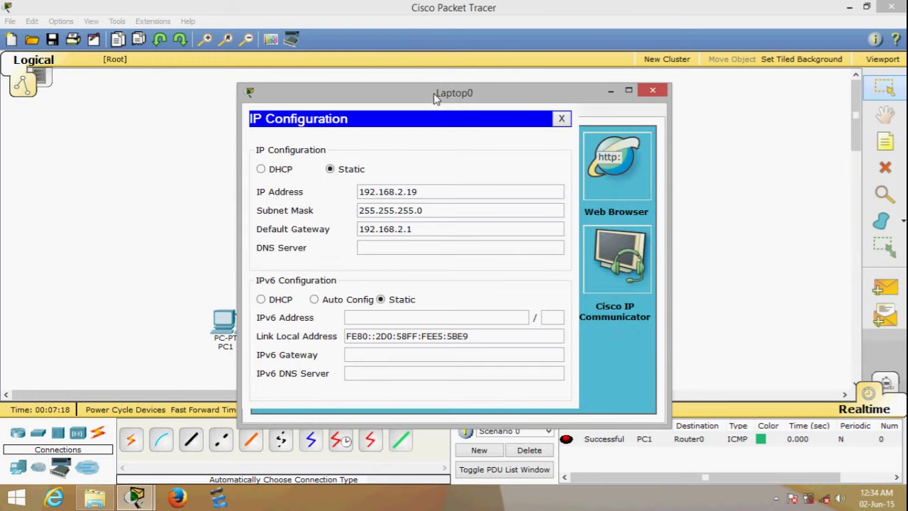
left_click_drag(438, 93, 651, 126)
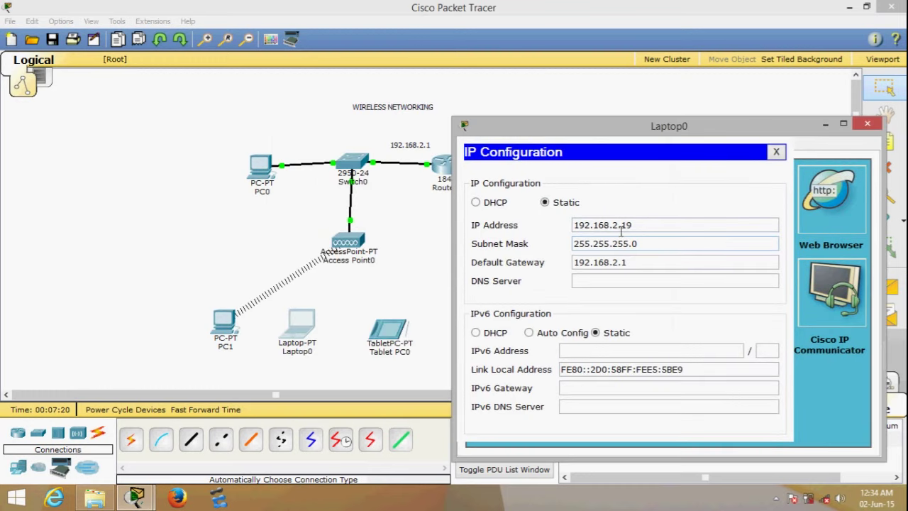
left_click(777, 152)
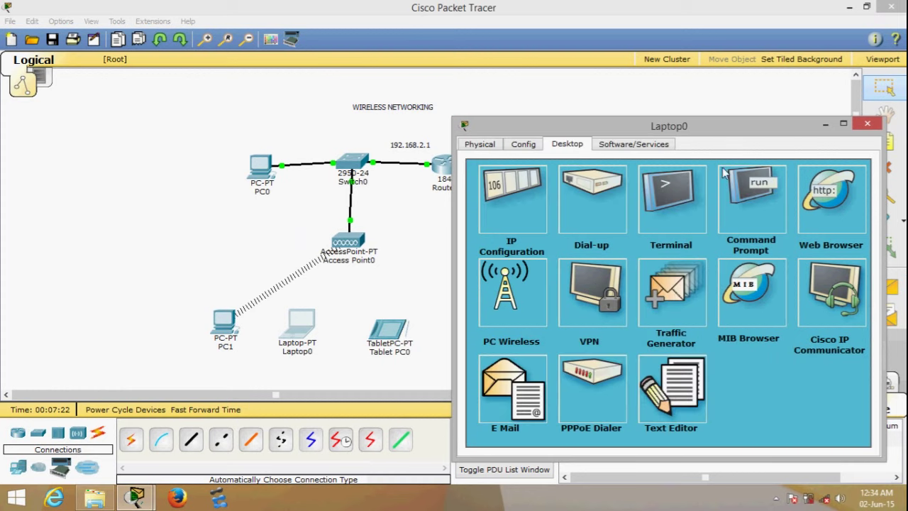
left_click(522, 320)
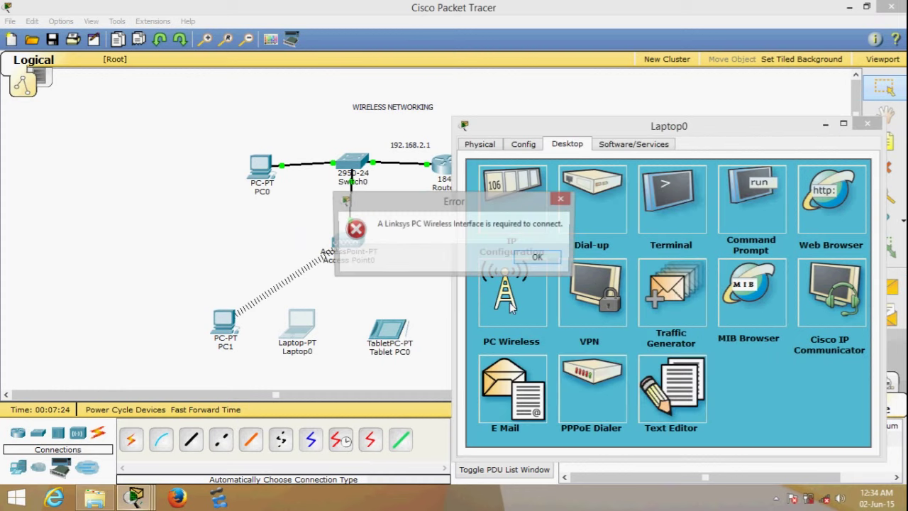
left_click(538, 259)
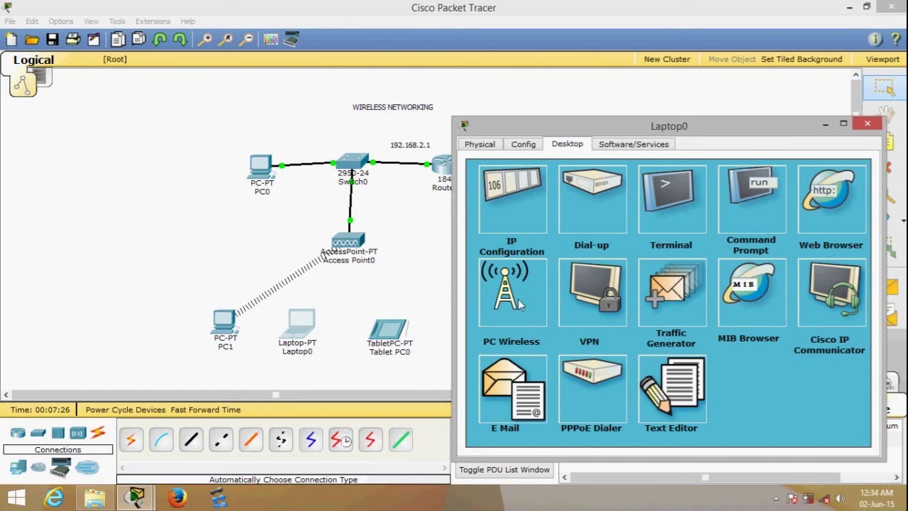
left_click(520, 304)
left_click(538, 258)
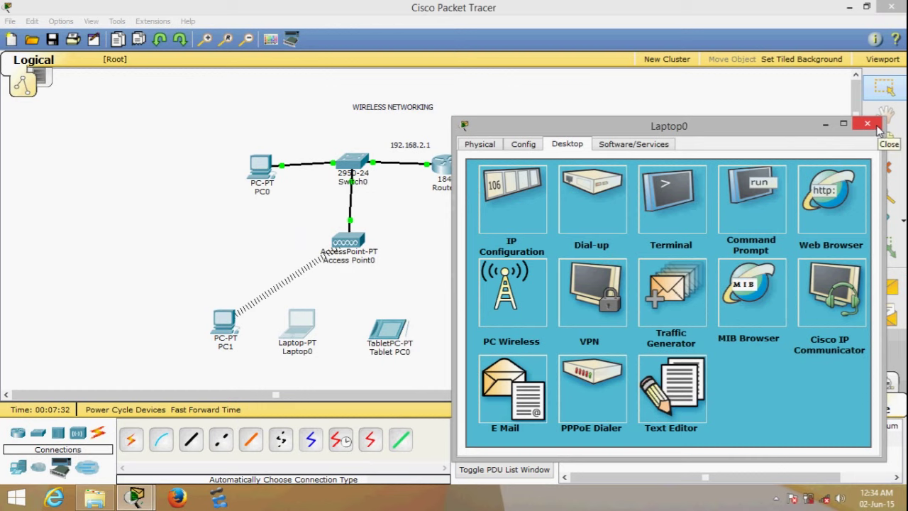
Remove Laptop0's existing module and install the Linksys-WPC300N card in the empty slot
left_click(489, 144)
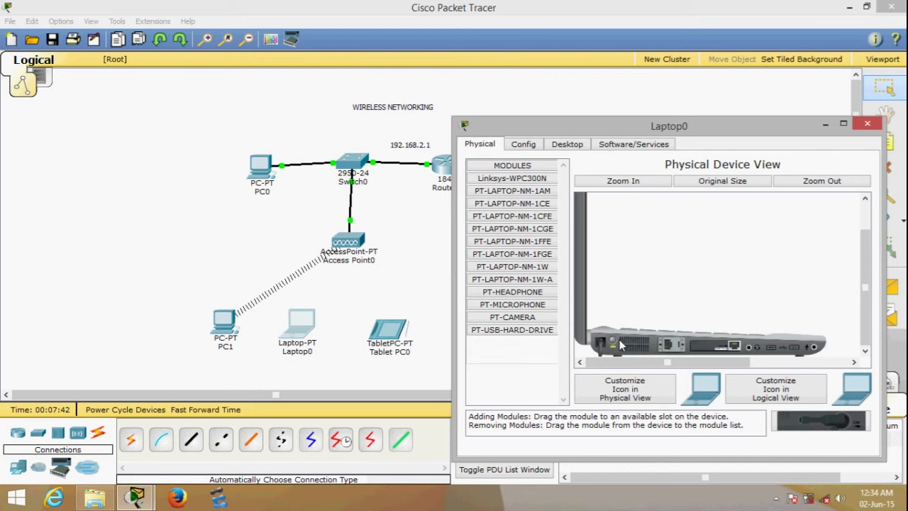
left_click_drag(720, 351, 518, 355)
left_click_drag(710, 355, 505, 312)
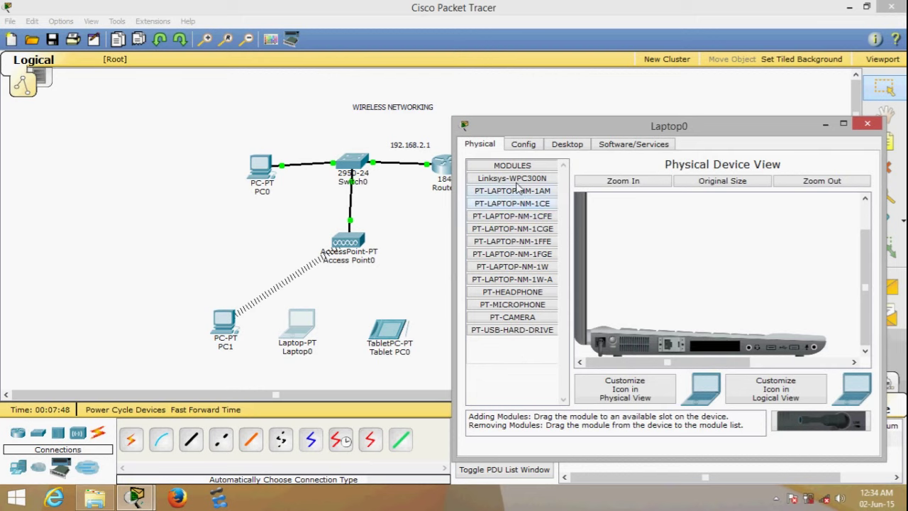
left_click_drag(515, 179, 716, 346)
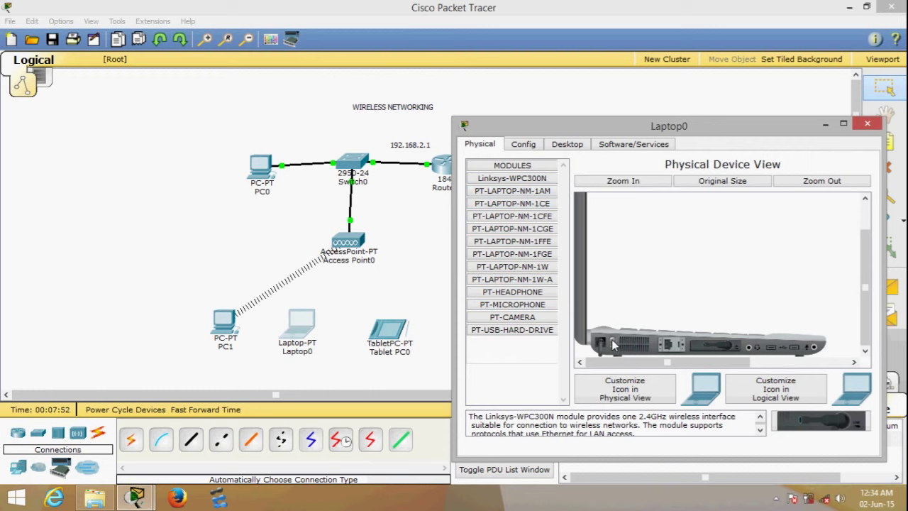
scroll(633, 262, "up", 2)
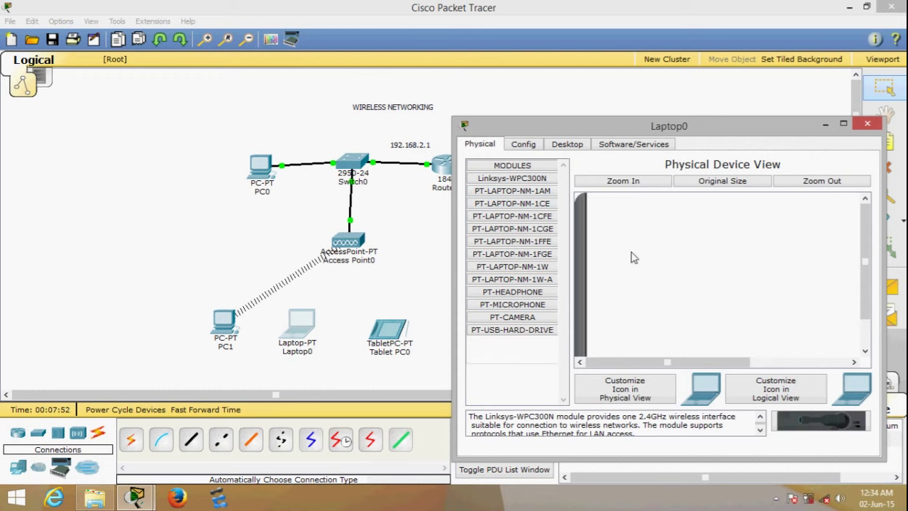
left_click(568, 144)
Connect Laptop0 to geekingisFun with the 10-digit WEP key, correcting a key-length error
left_click(508, 297)
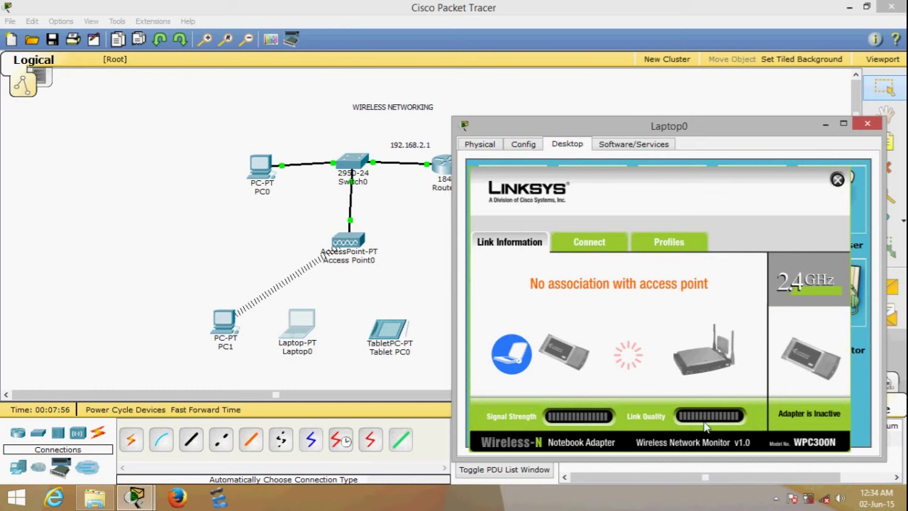
left_click(612, 243)
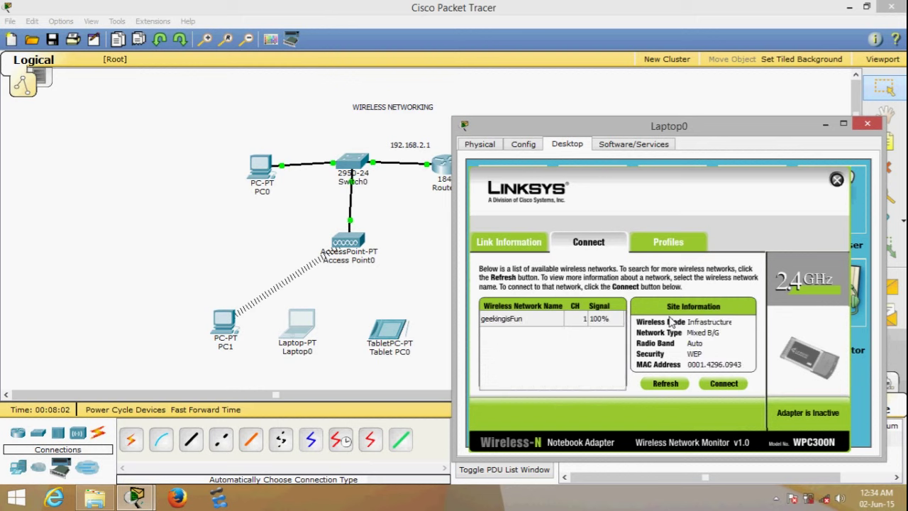
left_click(529, 321)
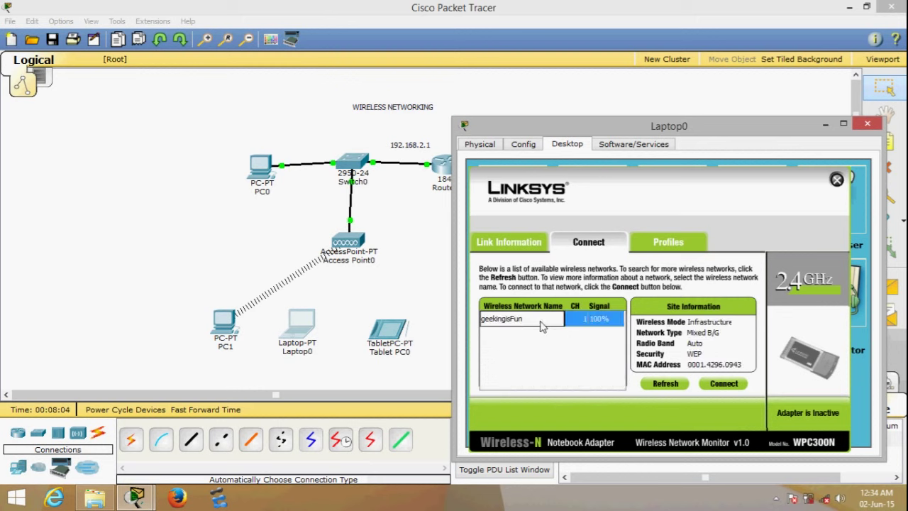
left_click(725, 385)
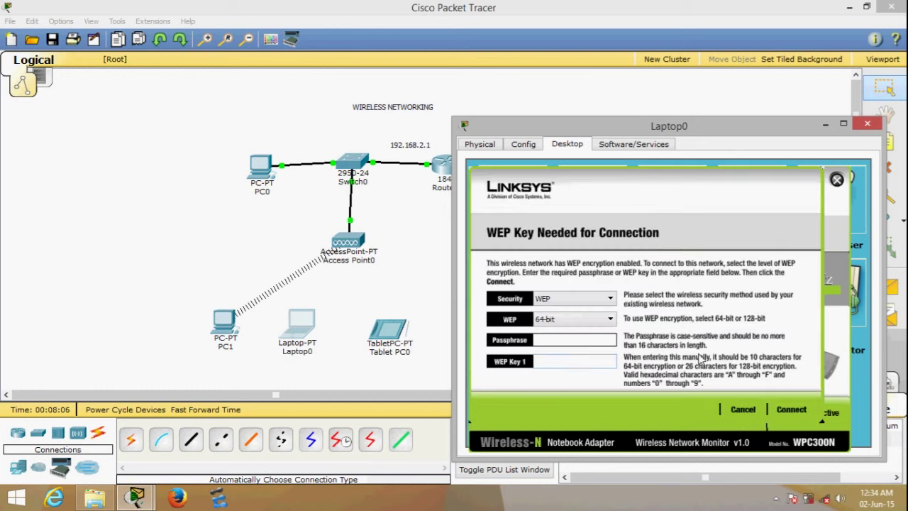
left_click(586, 360)
type("123456790")
left_click(791, 409)
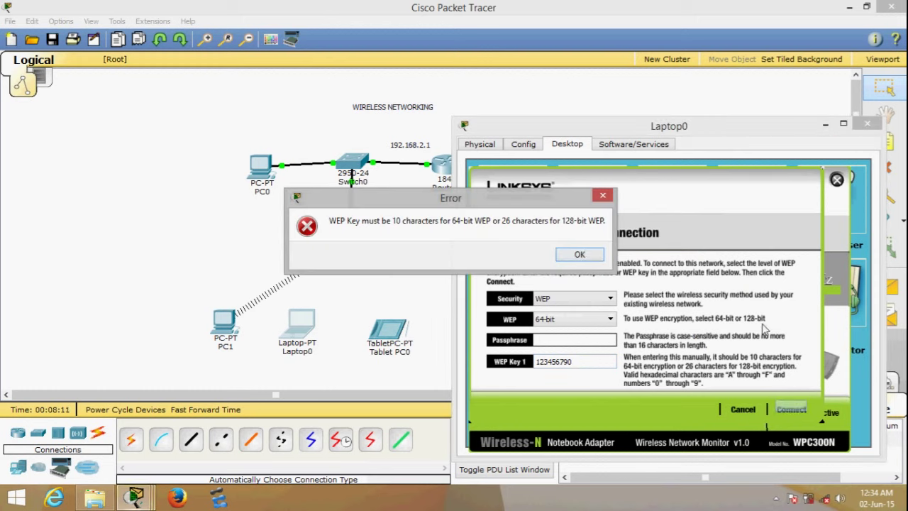
left_click(582, 256)
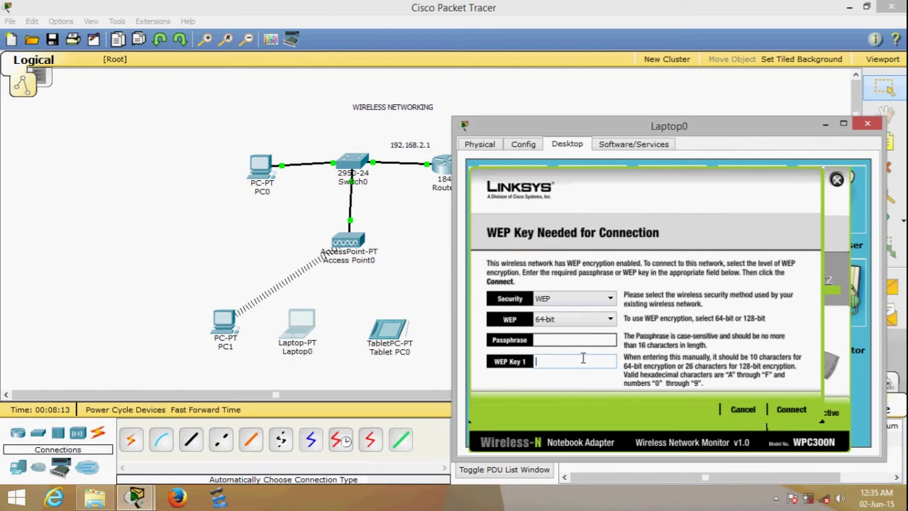
type("1234567890")
left_click(792, 411)
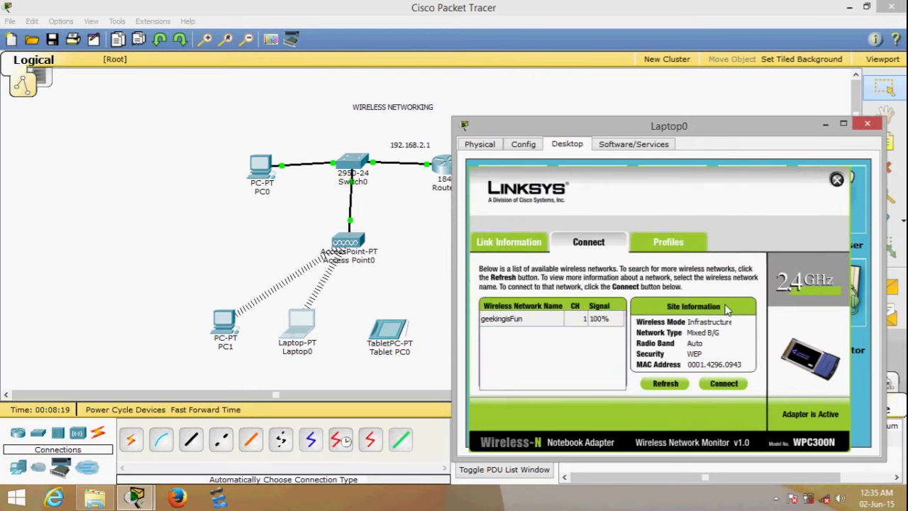
left_click(867, 123)
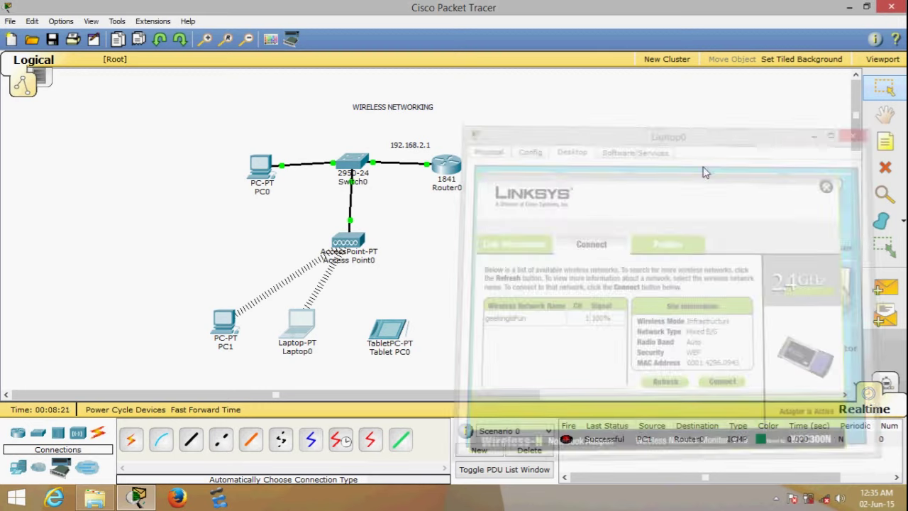
Ping Router0 from Laptop0, see it fail, and clear the result
left_click(885, 287)
left_click(293, 334)
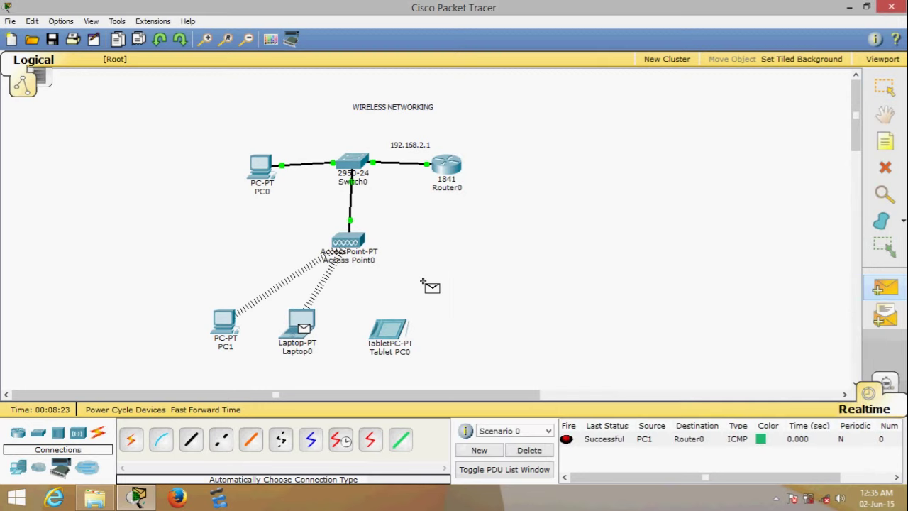
left_click(454, 179)
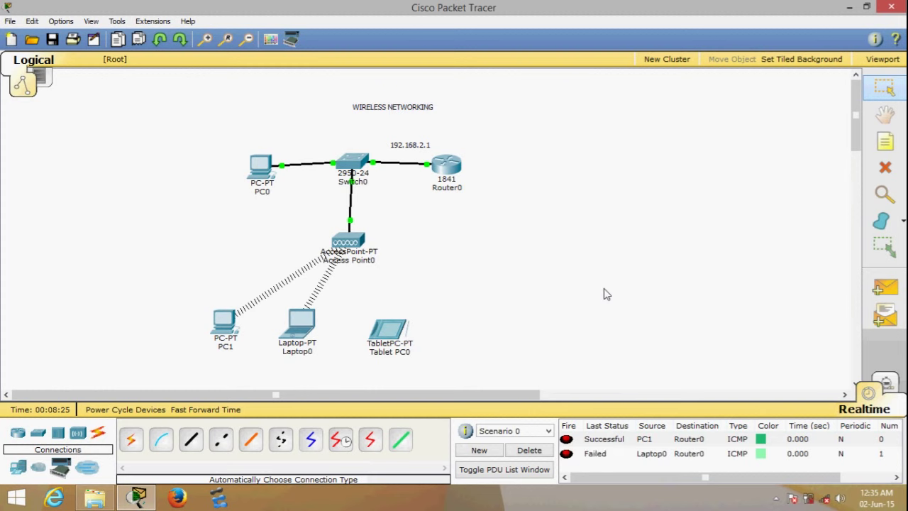
left_click(540, 455)
Set Laptop0 to static IP 192.168.2.17 with mask 255.255.255.0 and gateway 192.168.2.1
left_click(318, 342)
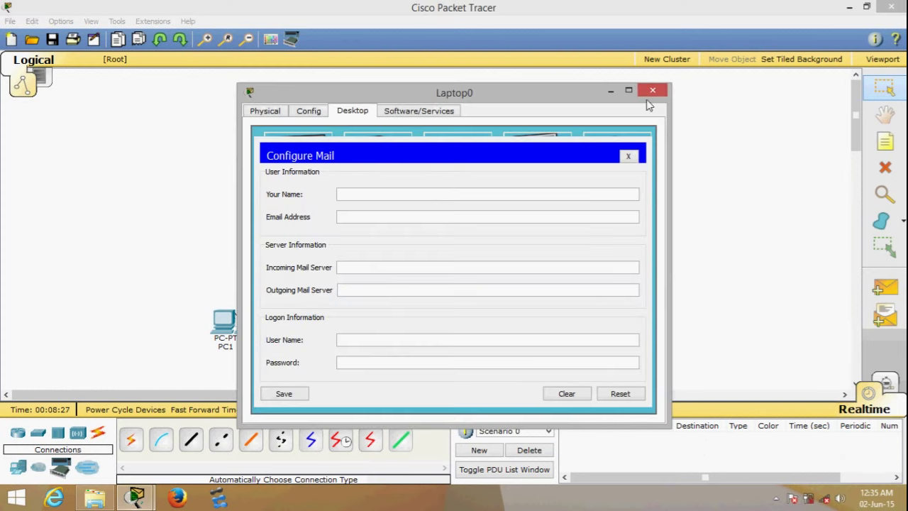
left_click(629, 156)
left_click(629, 156)
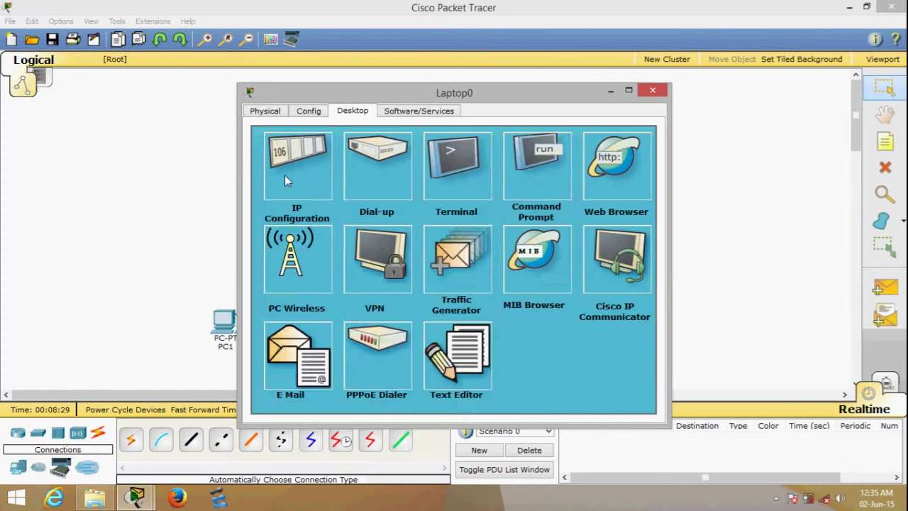
left_click(284, 175)
left_click_drag(390, 101, 665, 152)
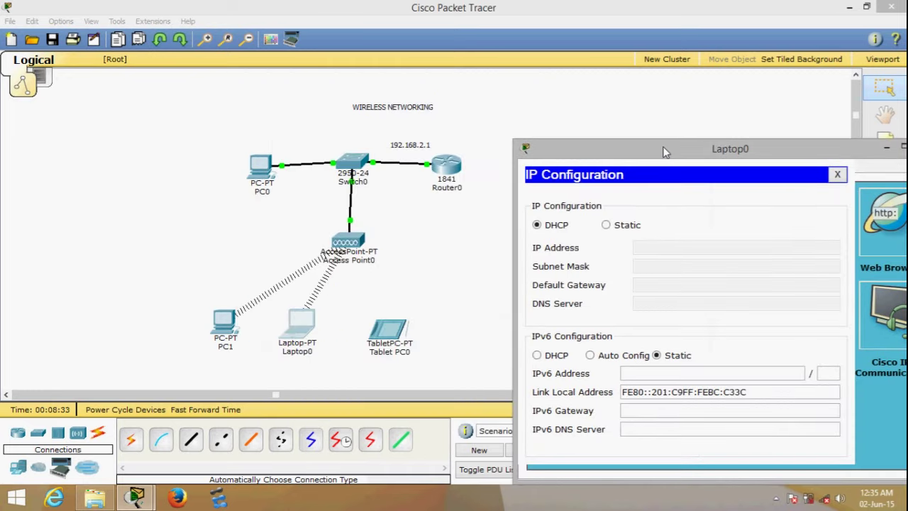
left_click(606, 224)
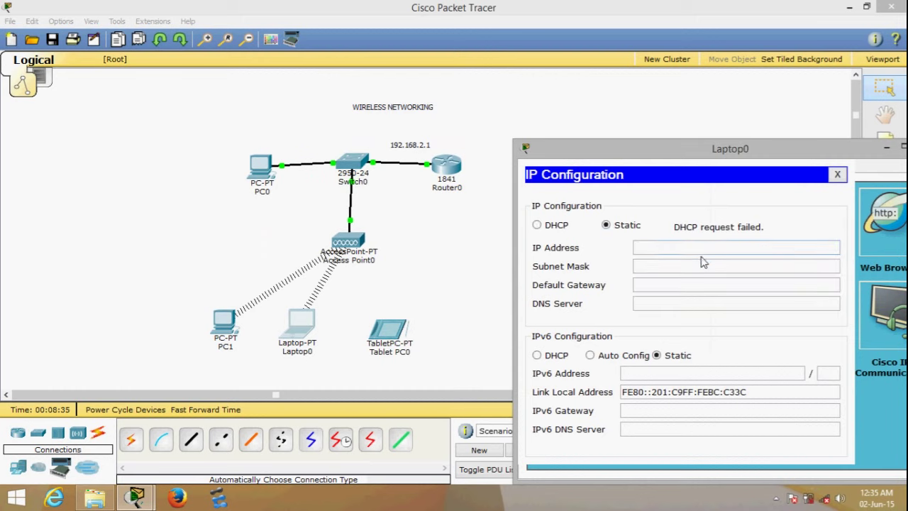
left_click(702, 246)
type("192.168.2.17")
key("Tab")
key("Tab")
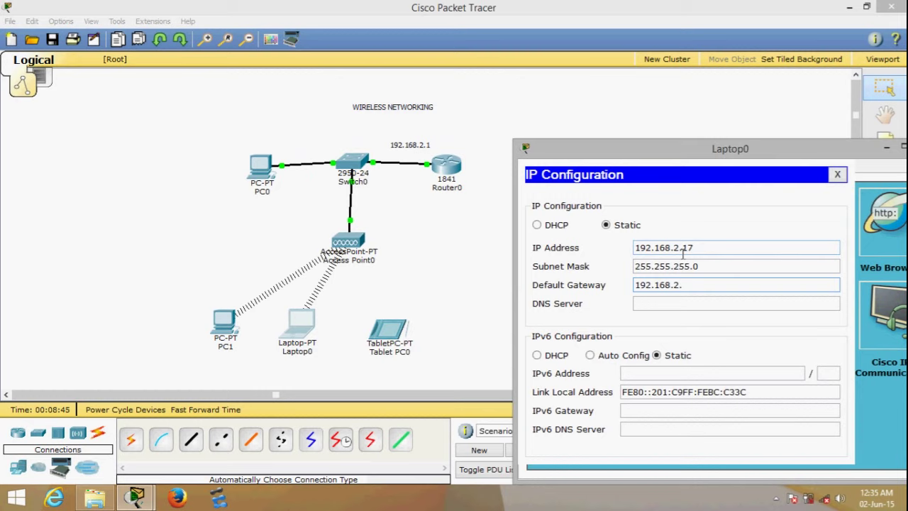
left_click_drag(698, 163, 550, 173)
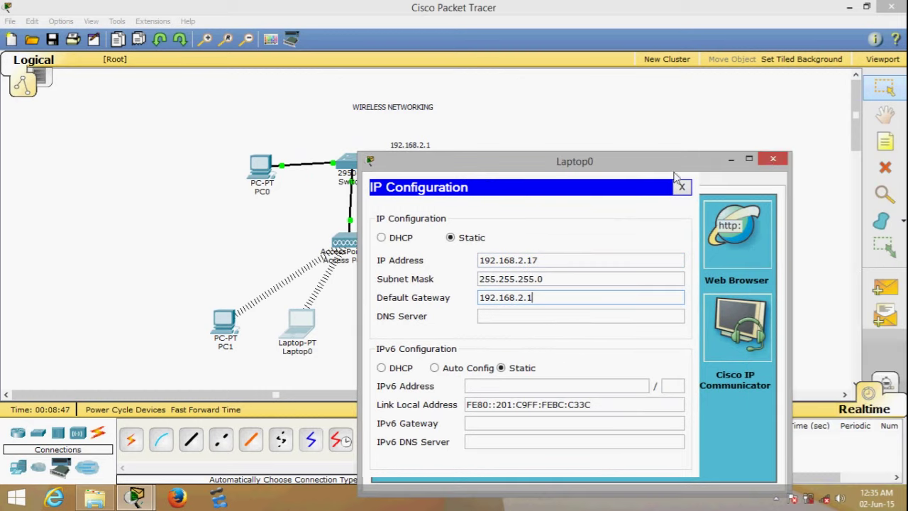
left_click(777, 157)
Send a simple ping from Laptop0 to Router0 again
left_click(885, 287)
left_click(301, 322)
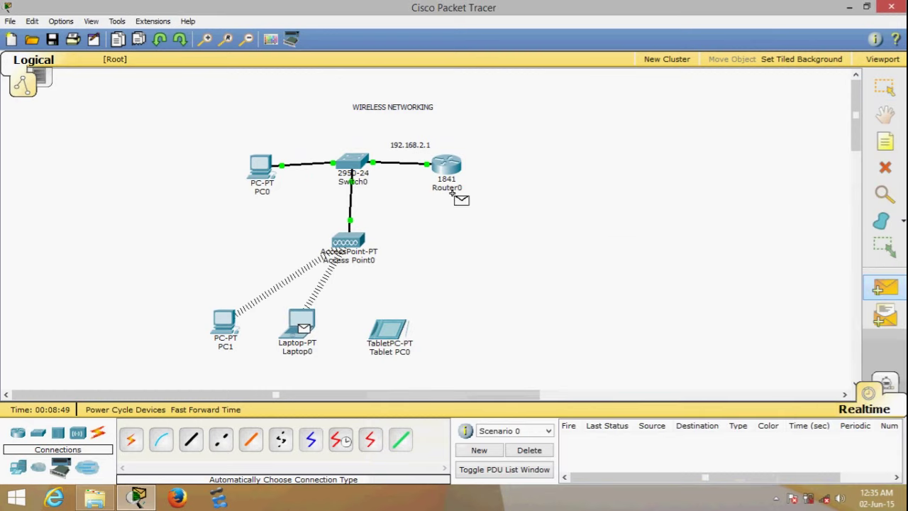
left_click(455, 169)
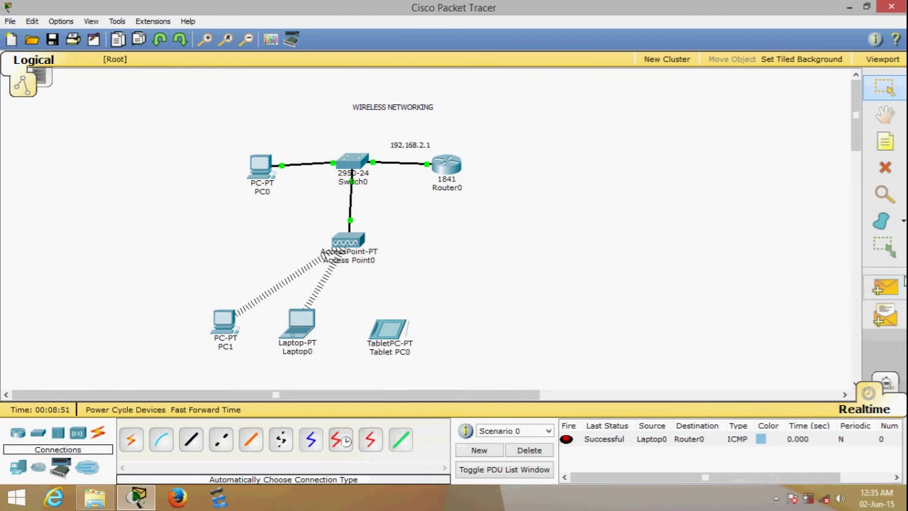
Ping PC0 from Laptop0 and clear the results
left_click(880, 291)
left_click(305, 328)
left_click(269, 173)
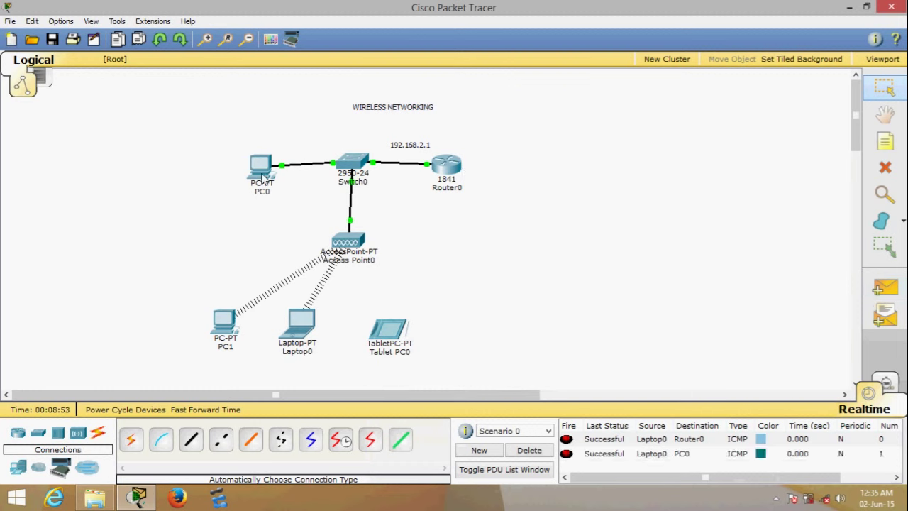
left_click(545, 453)
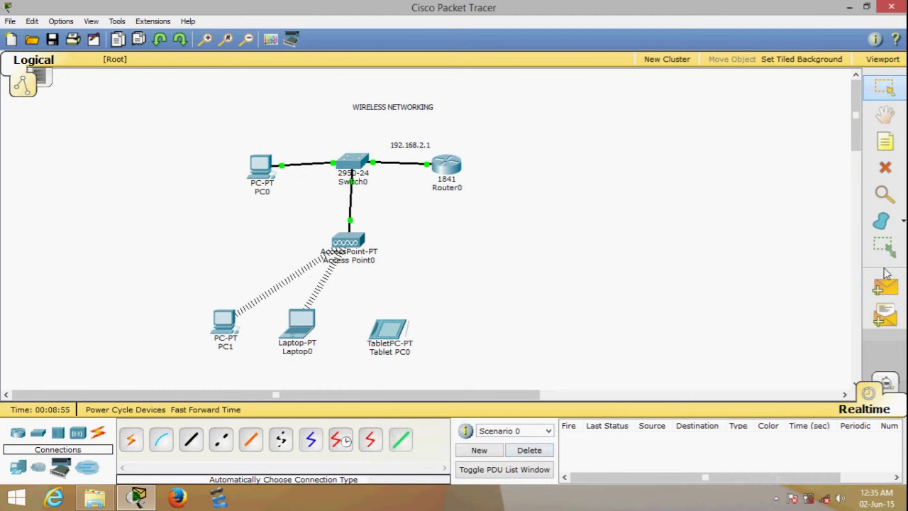
Ping Laptop0 from PC0 and clear the result
left_click(885, 287)
left_click(260, 167)
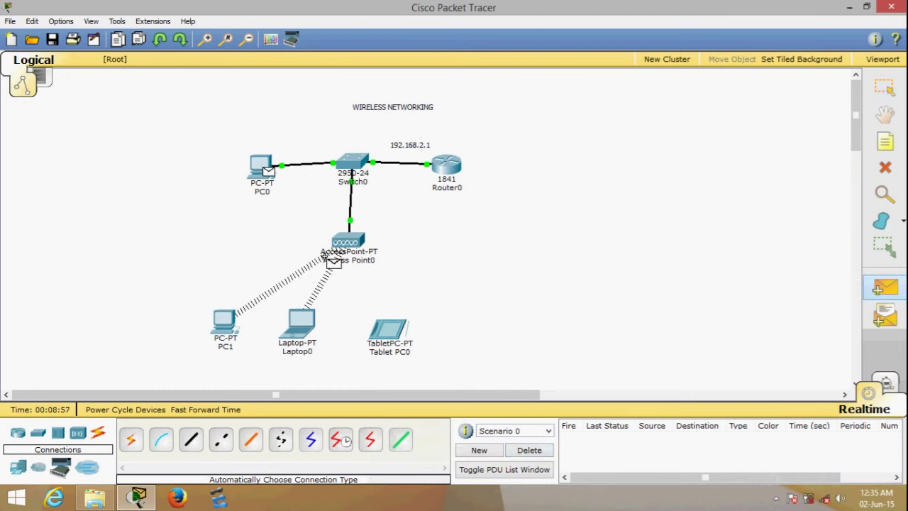
left_click(304, 325)
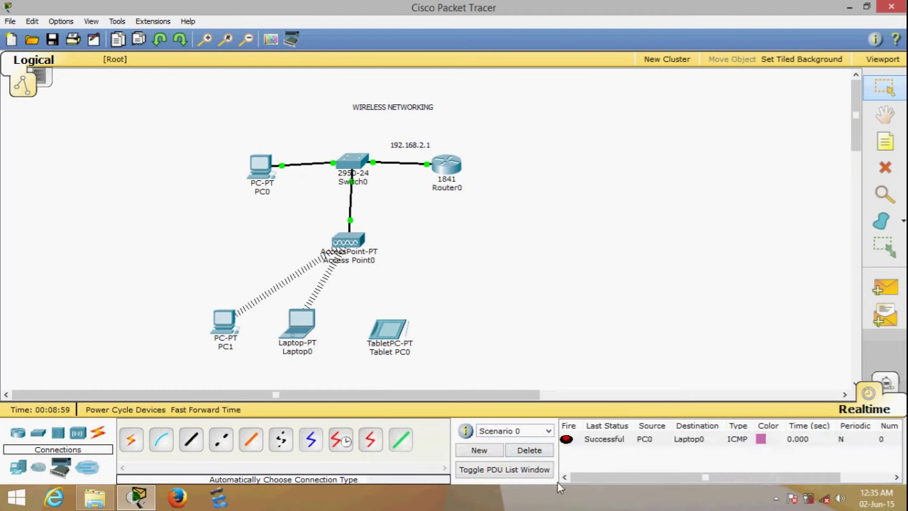
left_click(538, 453)
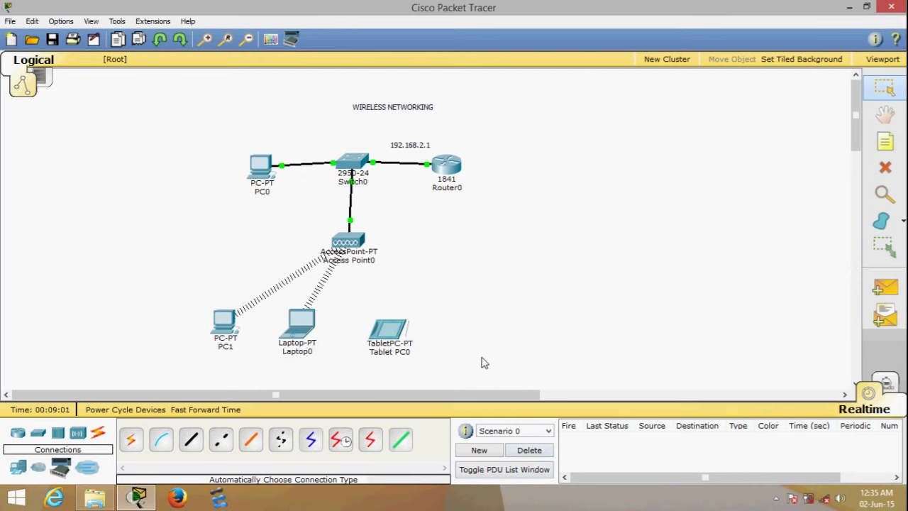
mouse_move(395, 342)
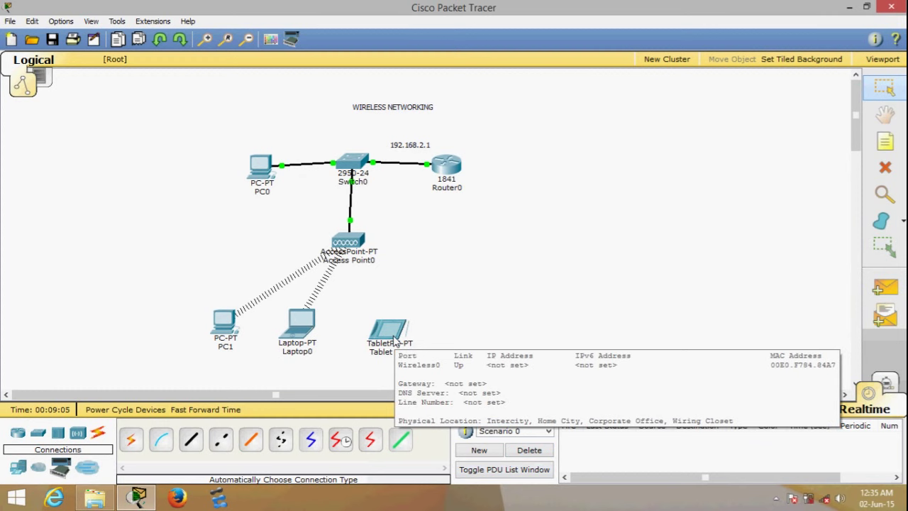
Open Tablet PC0's Desktop IP Configuration and move its window aside
left_click(395, 343)
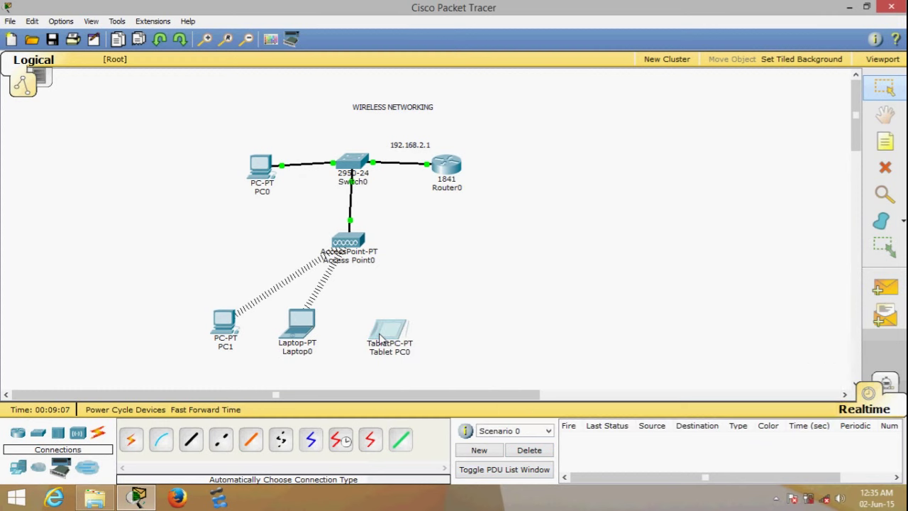
left_click(310, 111)
left_click(354, 113)
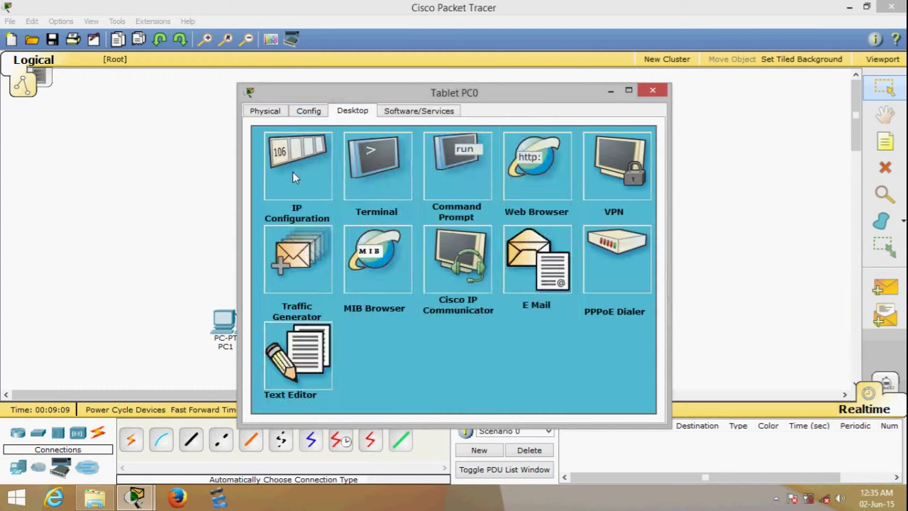
left_click(292, 172)
left_click_drag(387, 100, 580, 134)
Set static IP 192.168.2.25, mask 255.255.255.0 and gateway 192.168.2.1 on Tablet PC0
left_click(551, 196)
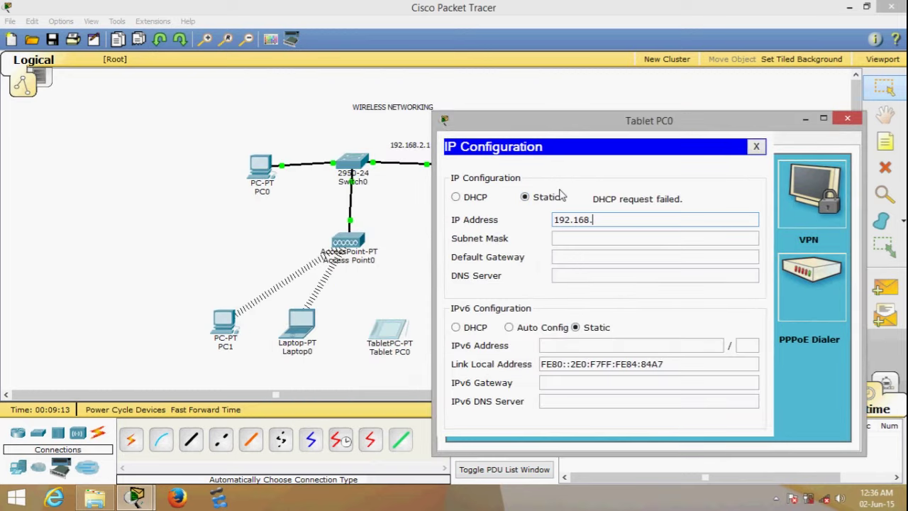
type("192.168.1")
key("BackSpace")
type("2.25")
left_click(559, 237)
left_click(563, 257)
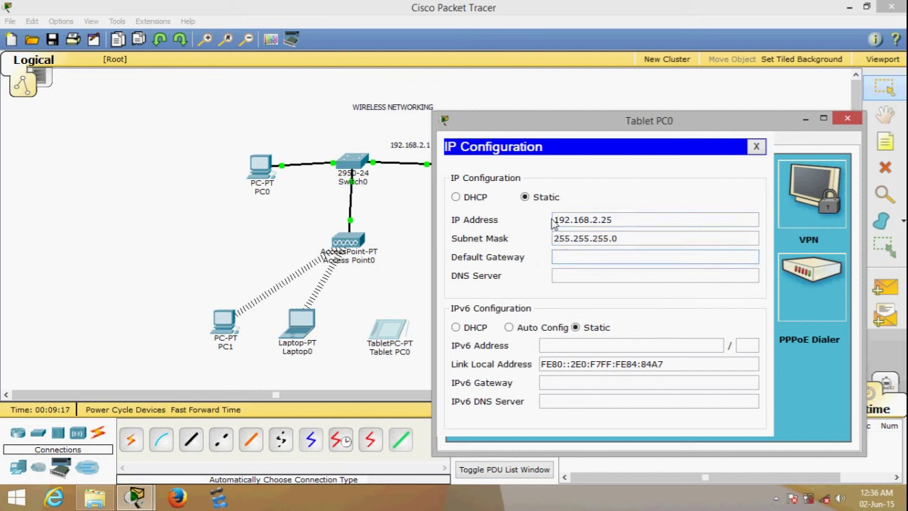
type("192.168.2.1")
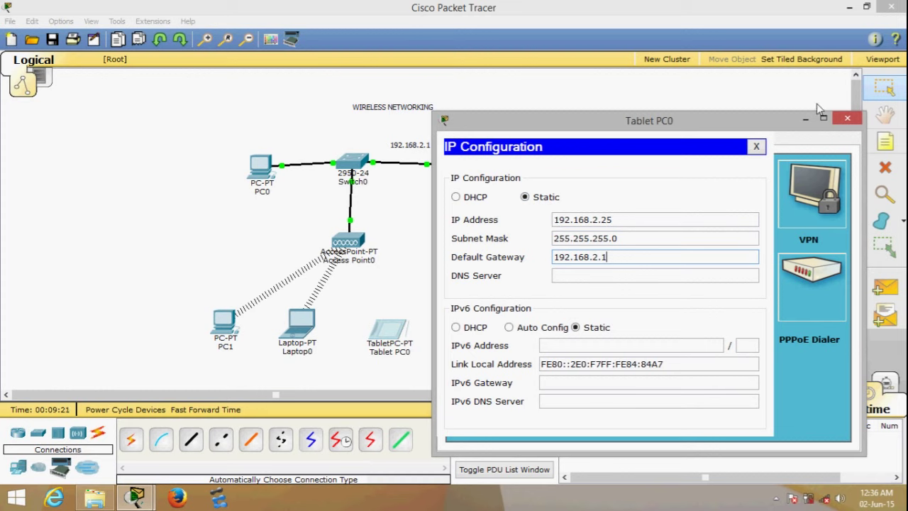
left_click(757, 146)
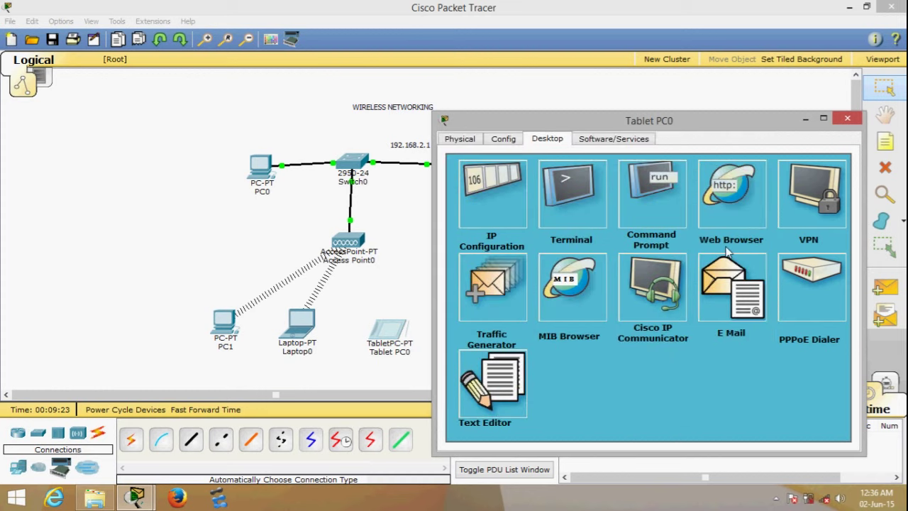
Go to Tablet PC0's Config > Wireless0 page and try selecting WEP authentication
left_click(466, 140)
left_click(499, 142)
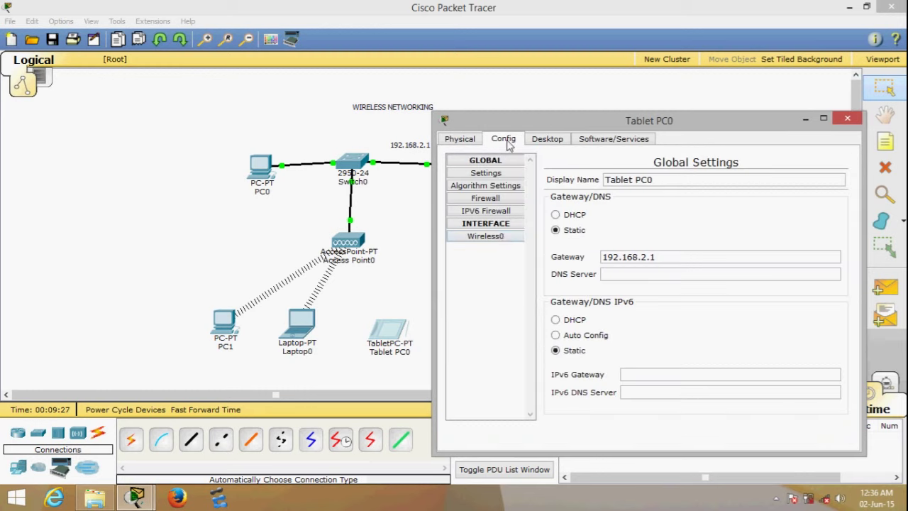
left_click(502, 238)
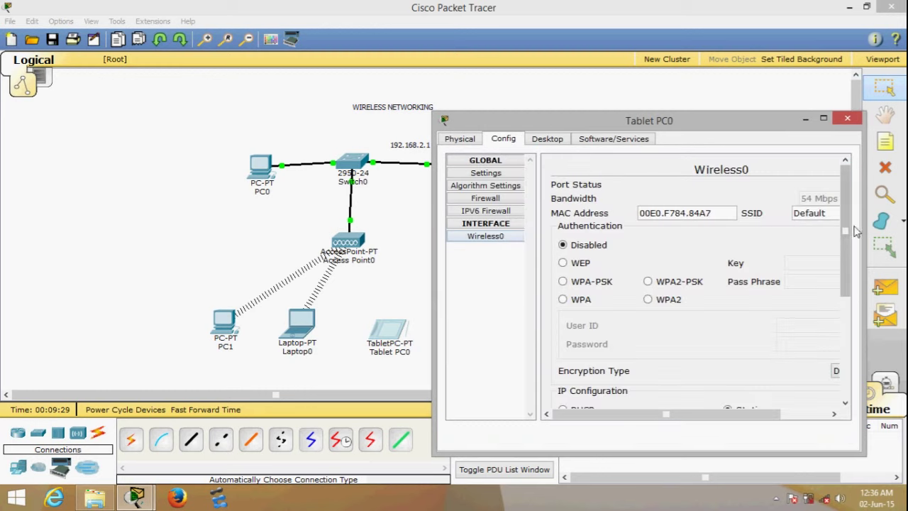
left_click_drag(851, 229, 858, 249)
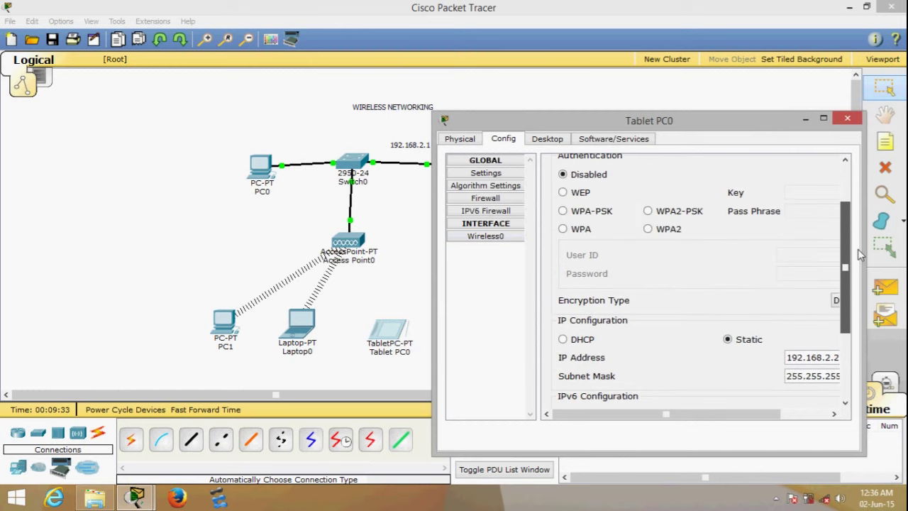
scroll(555, 194, "up", 1)
left_click(564, 208)
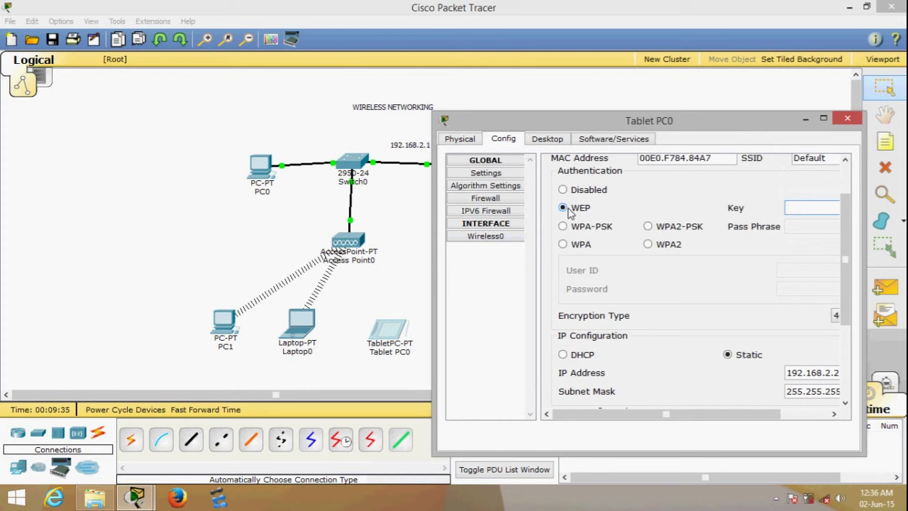
scroll(696, 212, "up", 1)
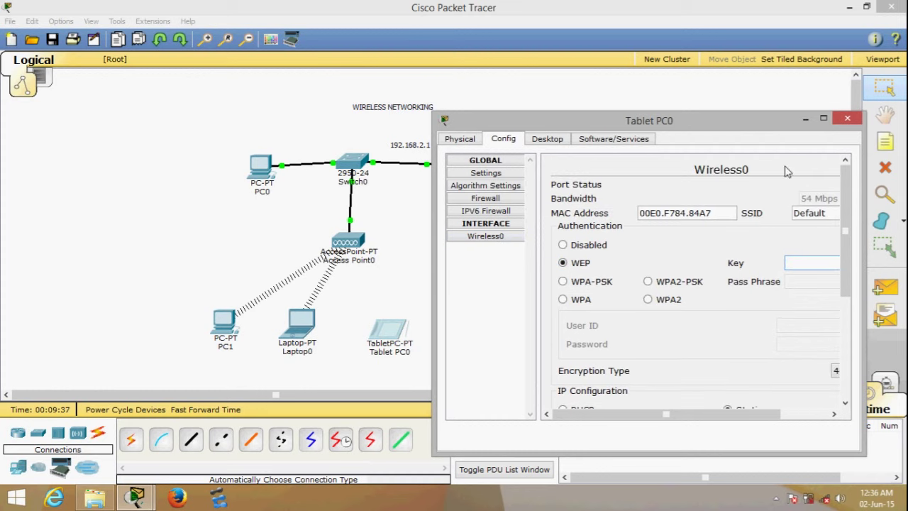
Maximize the Tablet PC0 window and dismiss the 'Key should not be empty' errors
left_click(823, 118)
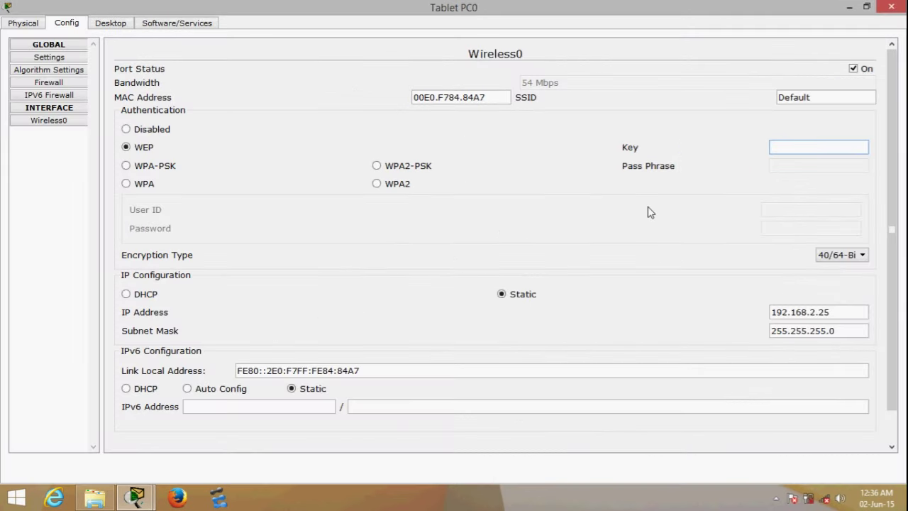
left_click(71, 119)
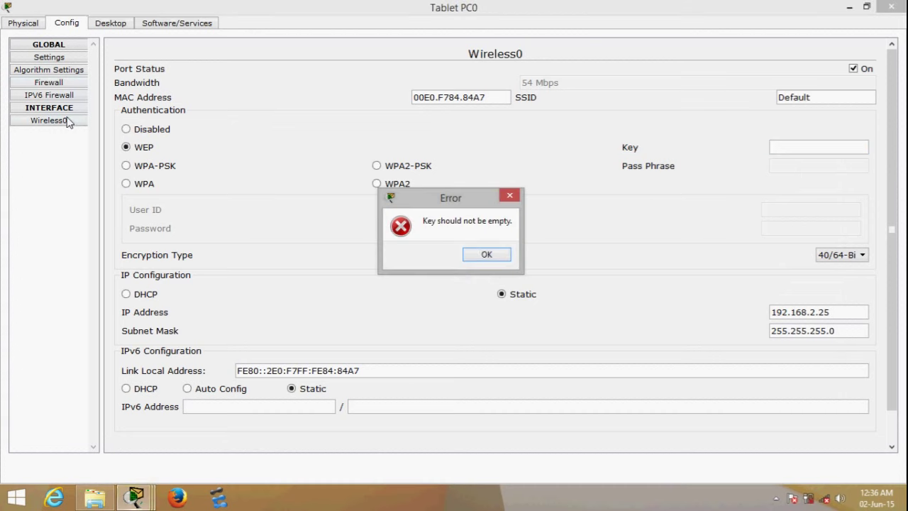
left_click(496, 255)
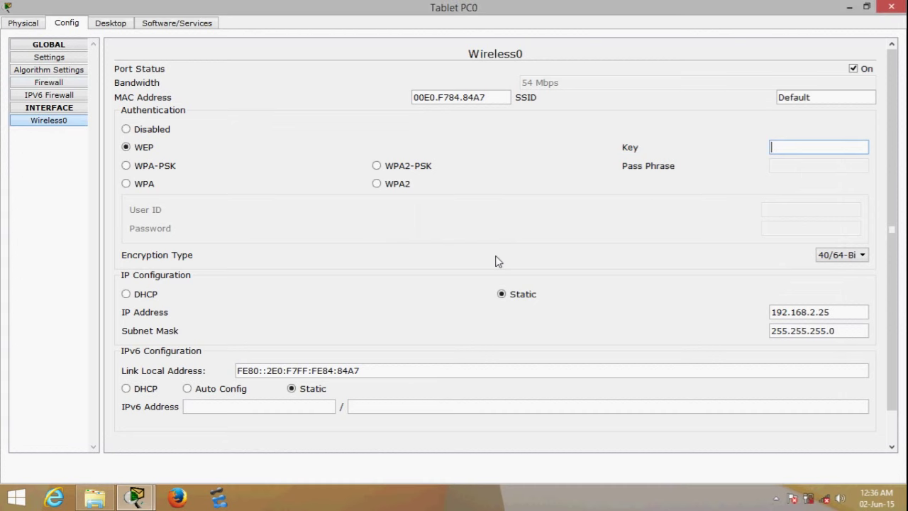
left_click(828, 96)
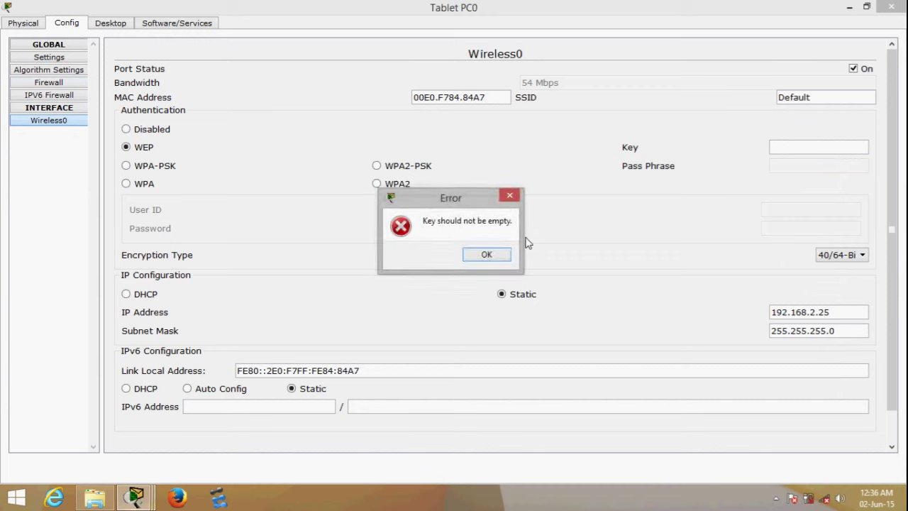
left_click(479, 259)
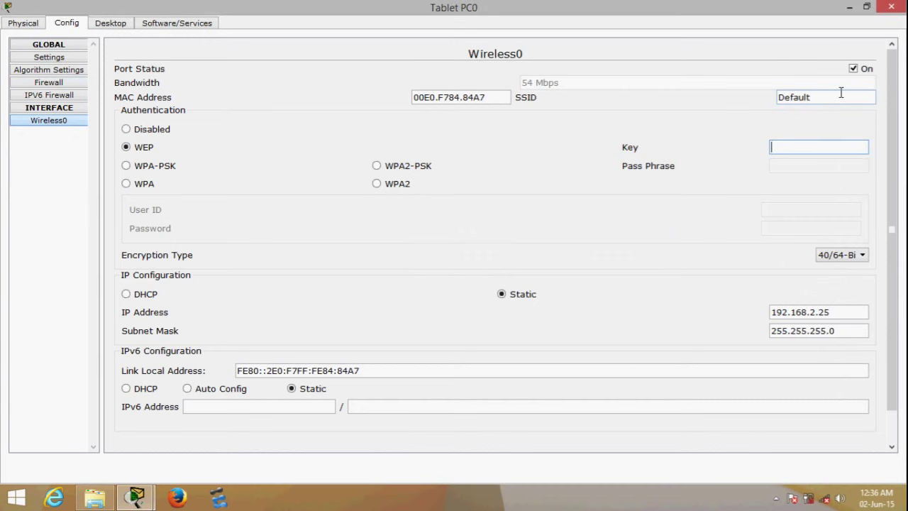
left_click(111, 22)
left_click(482, 254)
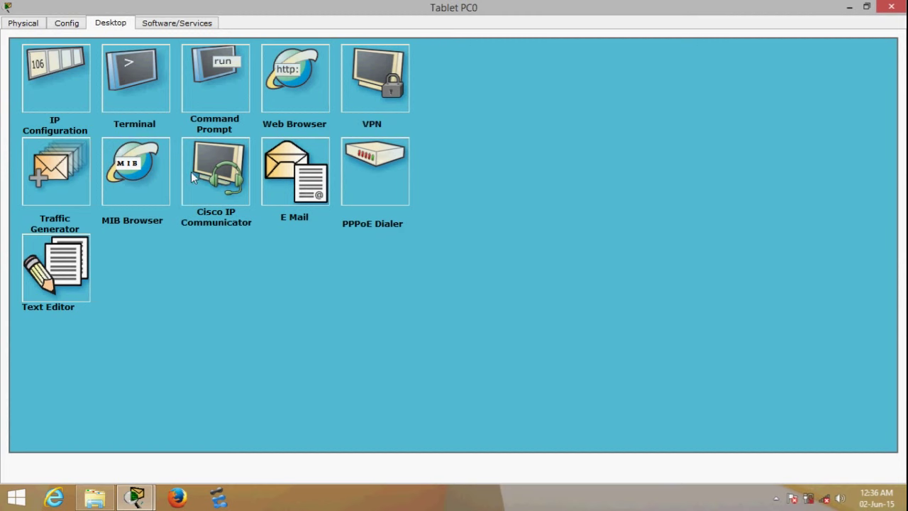
Browse the tablet's Software, Physical and Desktop tabs, then return to Config > Wireless0
left_click(153, 25)
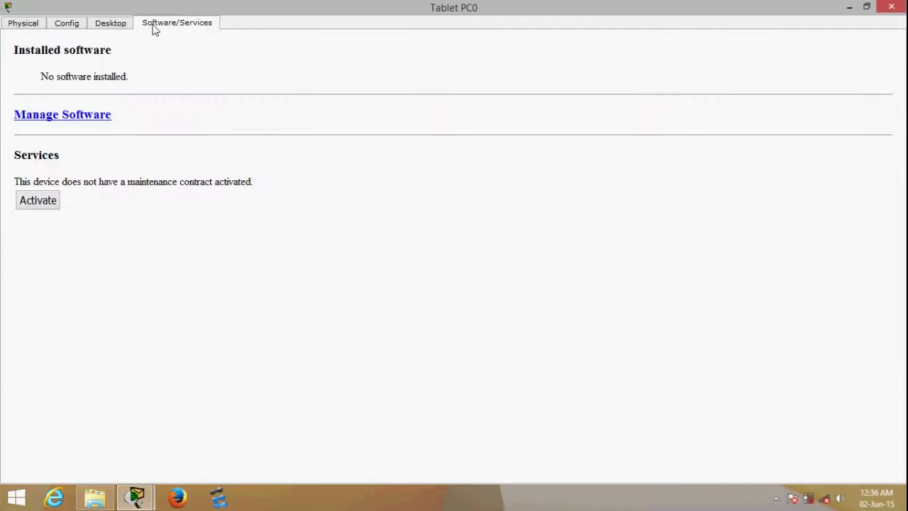
left_click(37, 27)
left_click(62, 24)
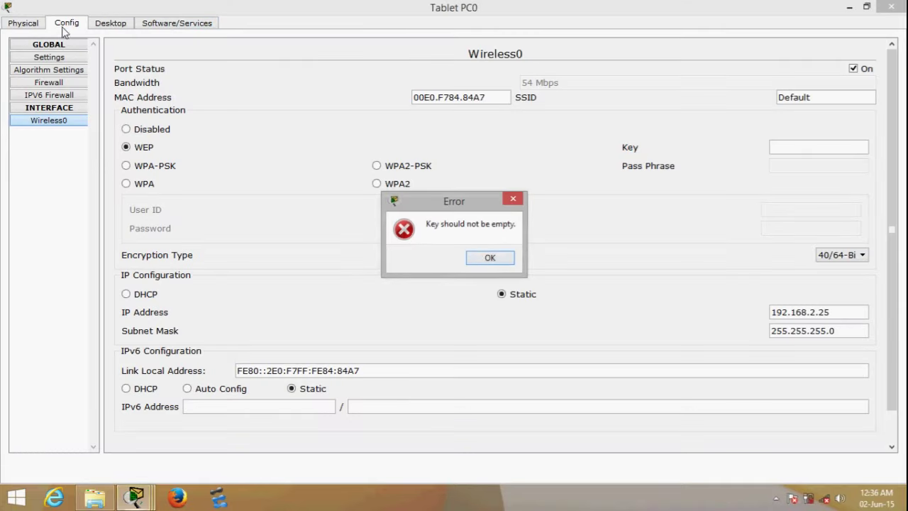
left_click(485, 258)
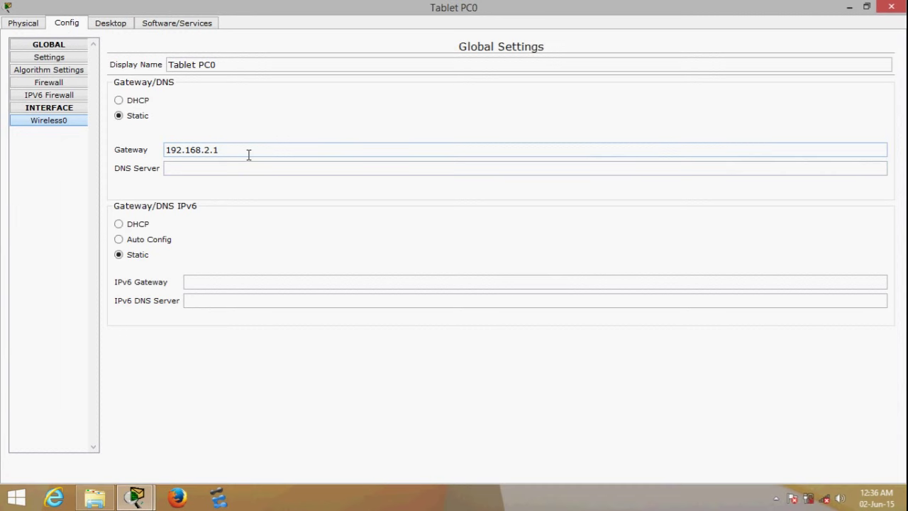
left_click(79, 26)
left_click(107, 27)
left_click(66, 24)
left_click(34, 25)
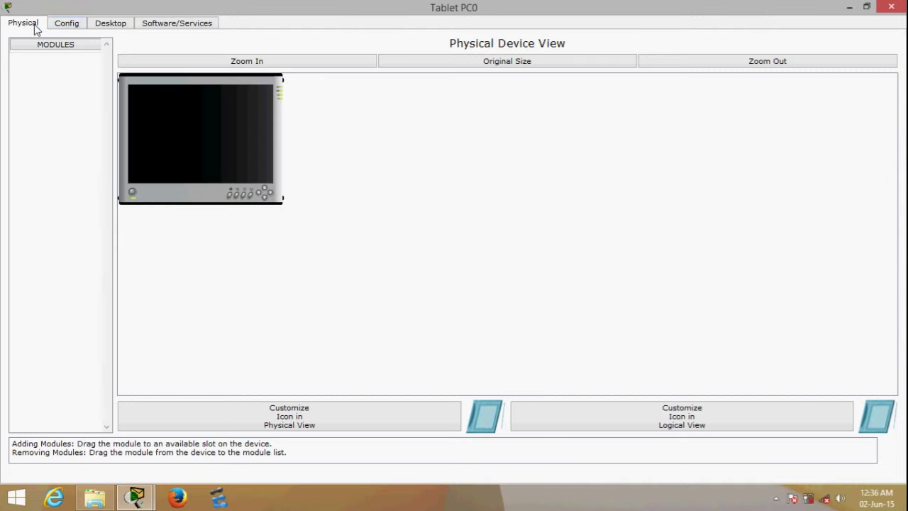
left_click(67, 26)
left_click(73, 121)
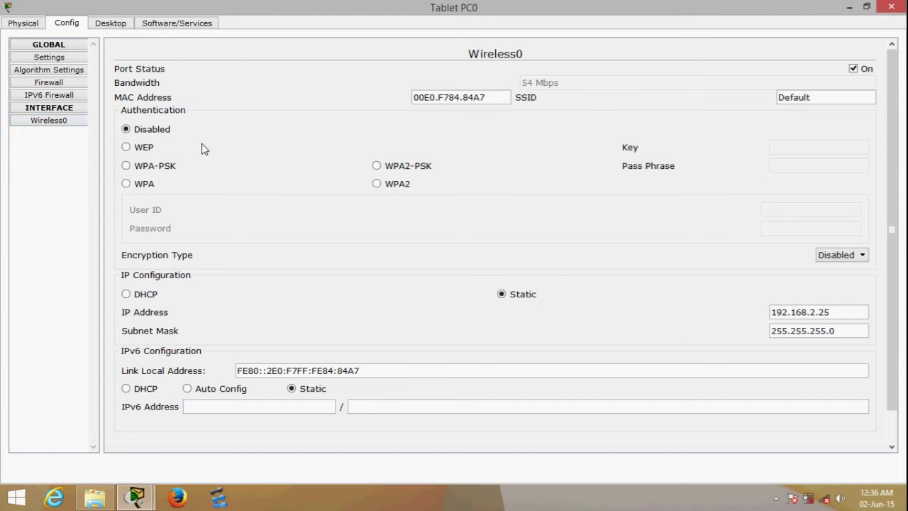
Set Tablet PC0's Wireless0 to WEP with the 10-digit key and SSID geekingisFun
left_click(150, 149)
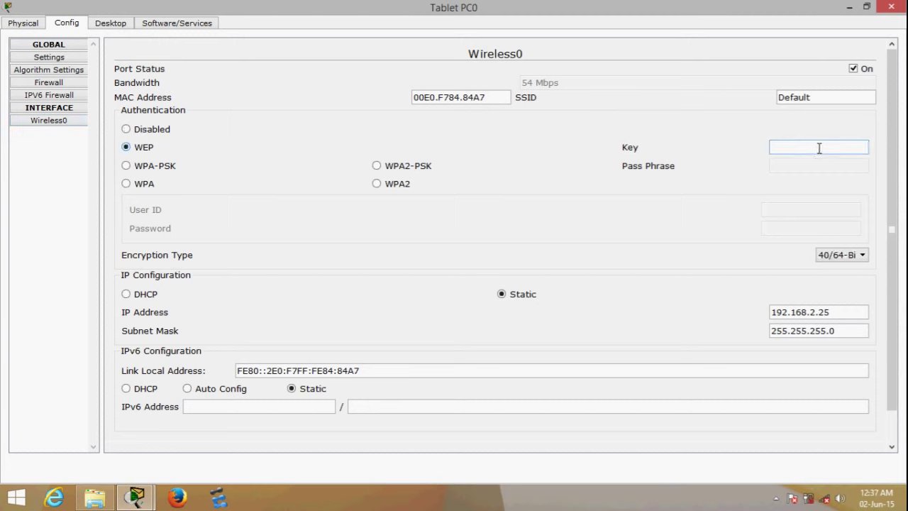
type("123456")
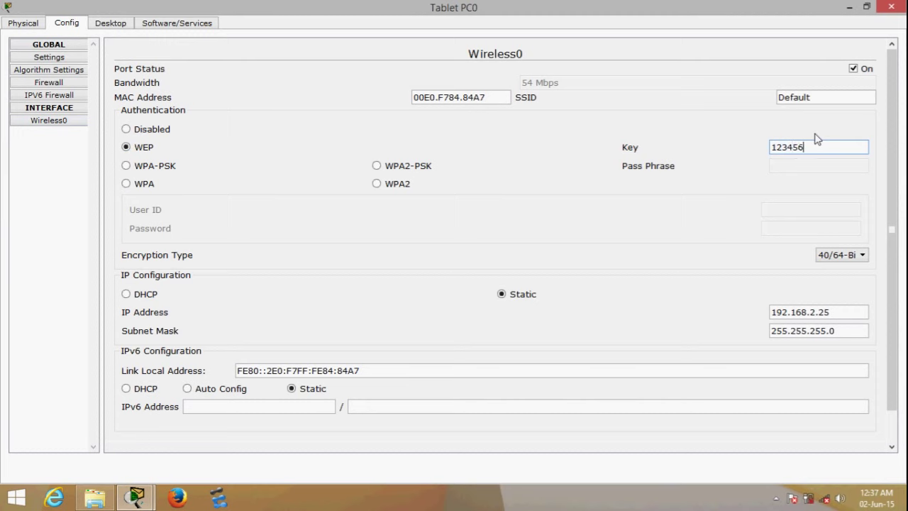
type("7890")
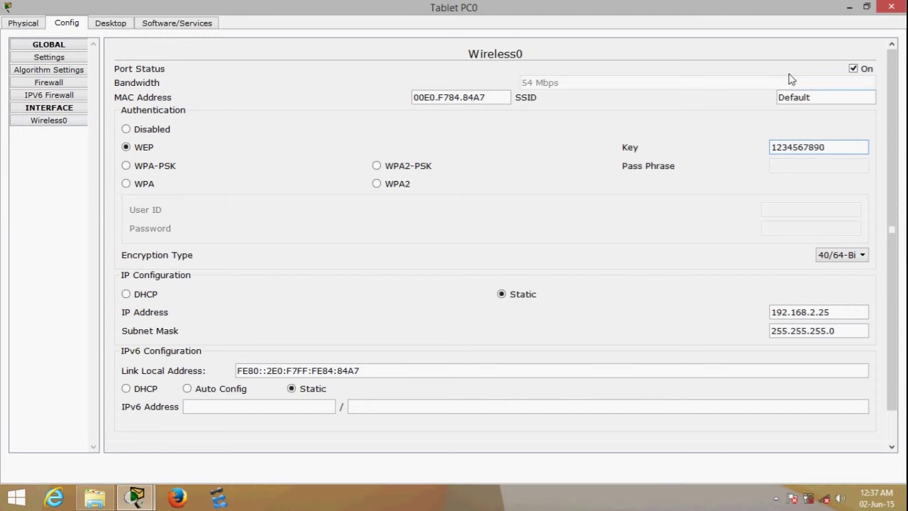
left_click_drag(816, 96, 726, 97)
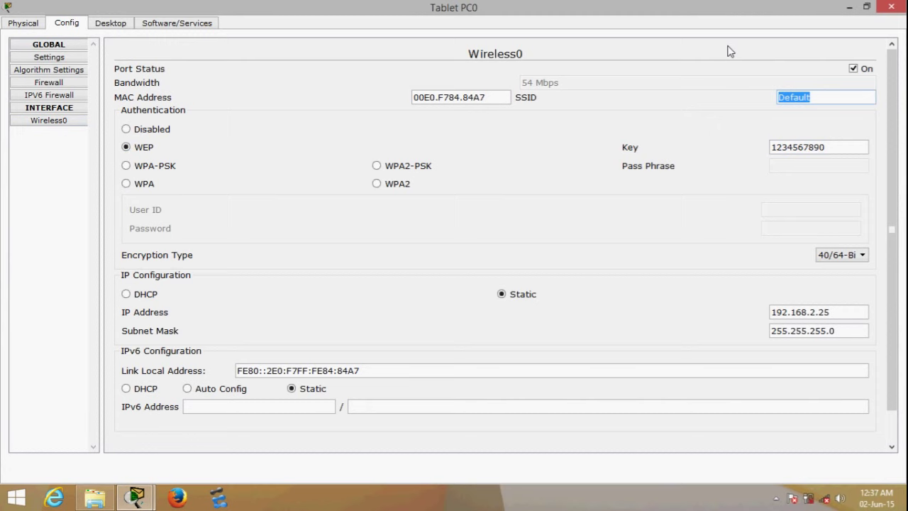
type("geekingisFun")
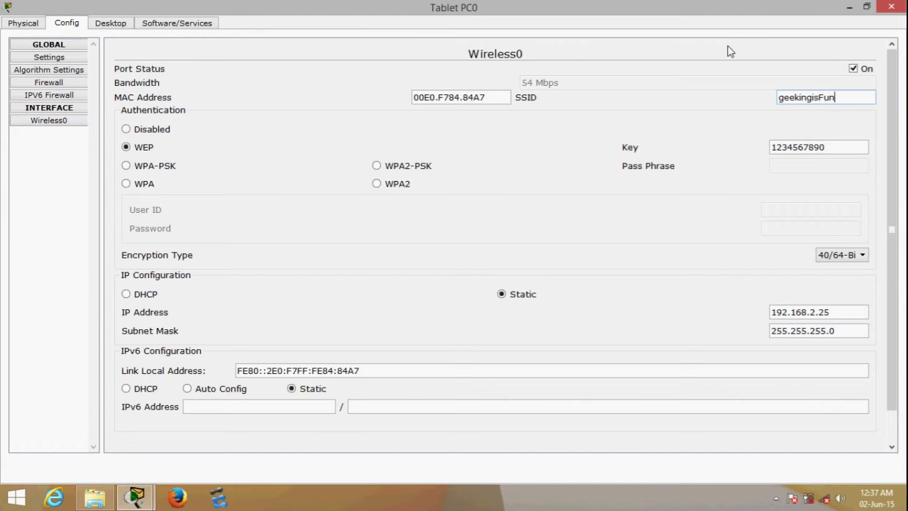
scroll(738, 121, "down", 1)
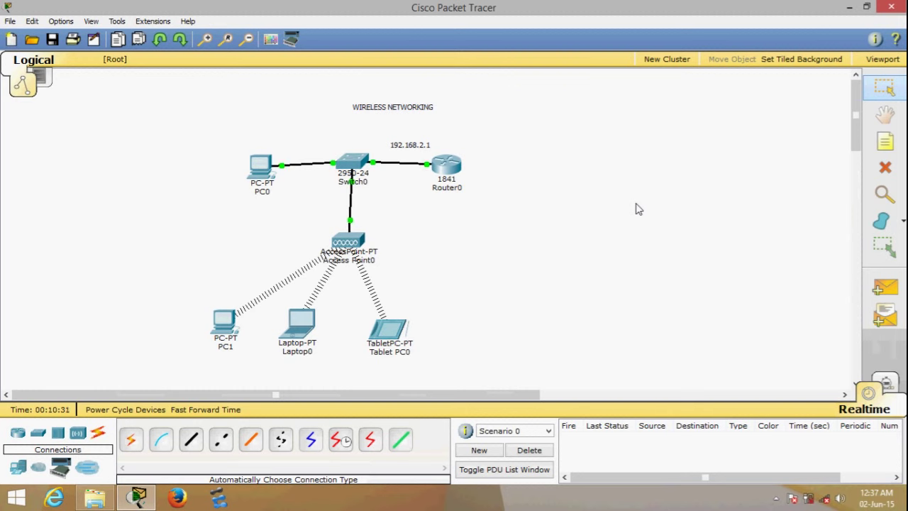
Send simple PDU pings Tablet PC0→Router0 and Router0→Laptop0, then delete the results
left_click(885, 288)
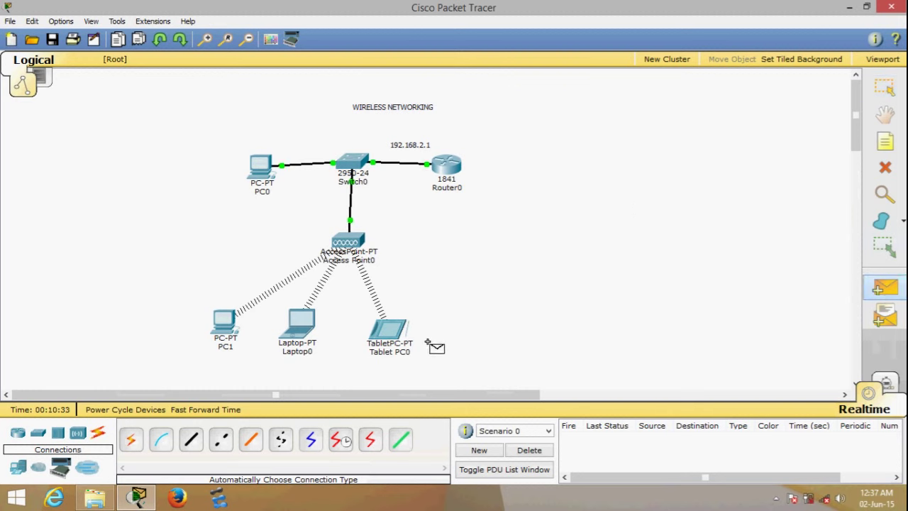
left_click(400, 340)
left_click(447, 168)
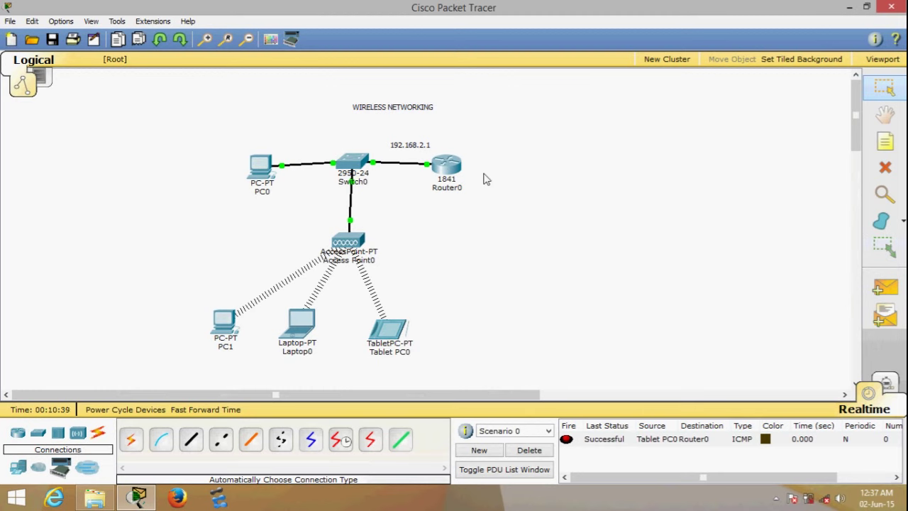
left_click(885, 288)
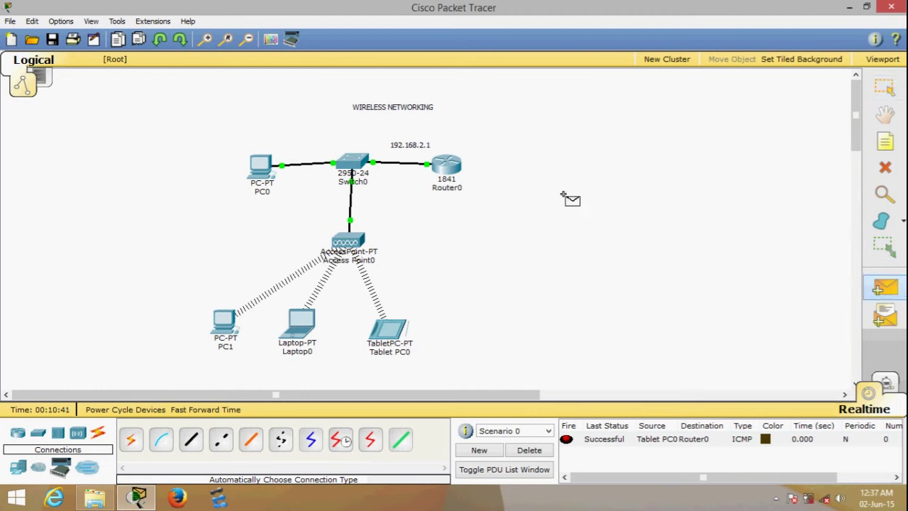
left_click(448, 169)
left_click(310, 334)
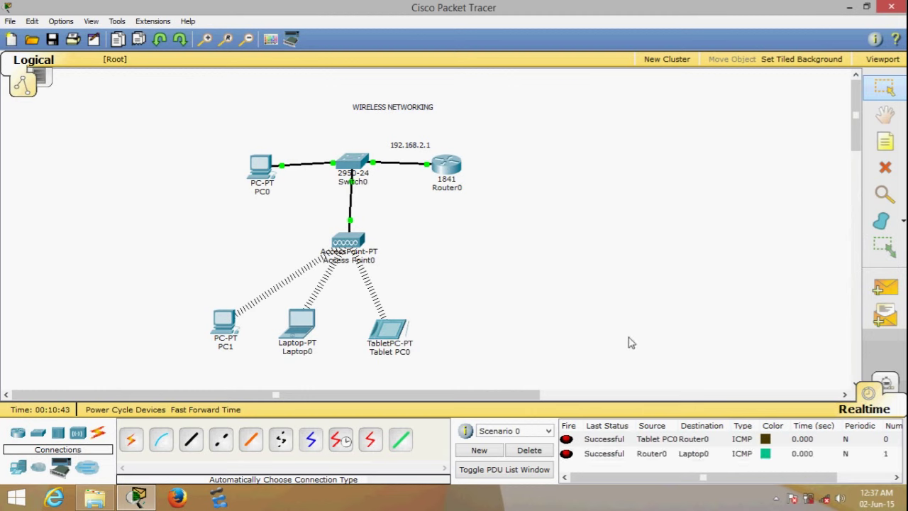
left_click(538, 450)
Ping Tablet PC0→PC0 and PC1→Router0 with simple PDUs
left_click(885, 287)
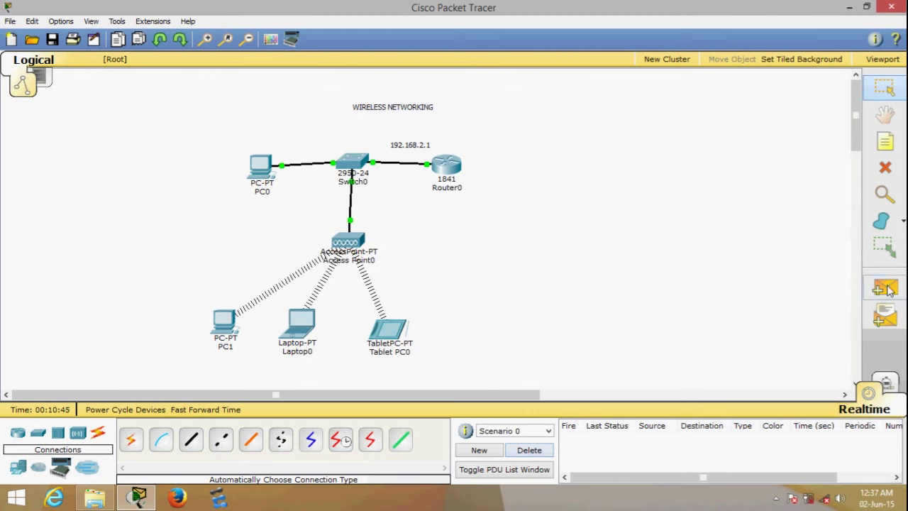
left_click(389, 328)
left_click(261, 166)
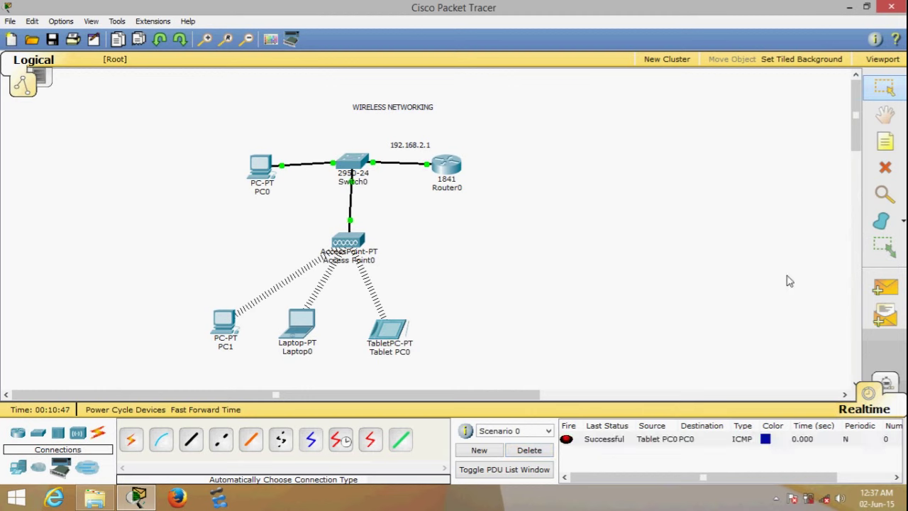
left_click(885, 288)
left_click(226, 323)
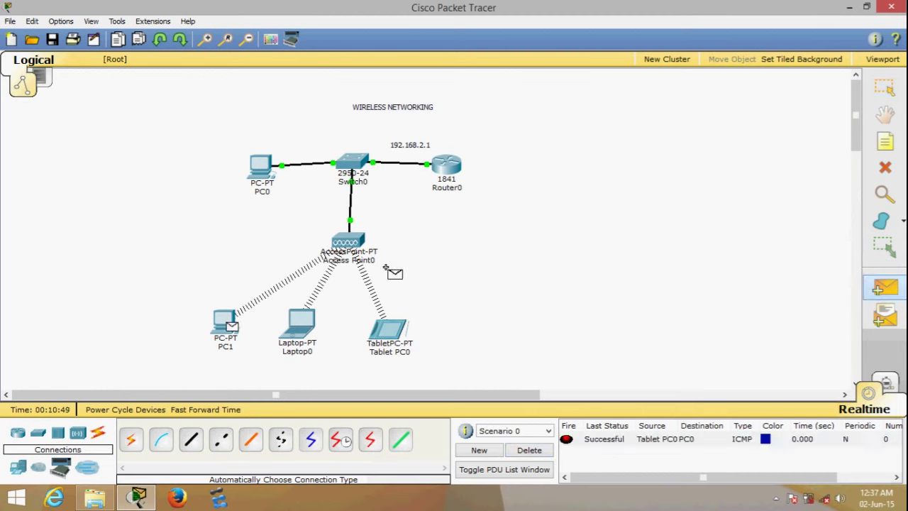
left_click(447, 167)
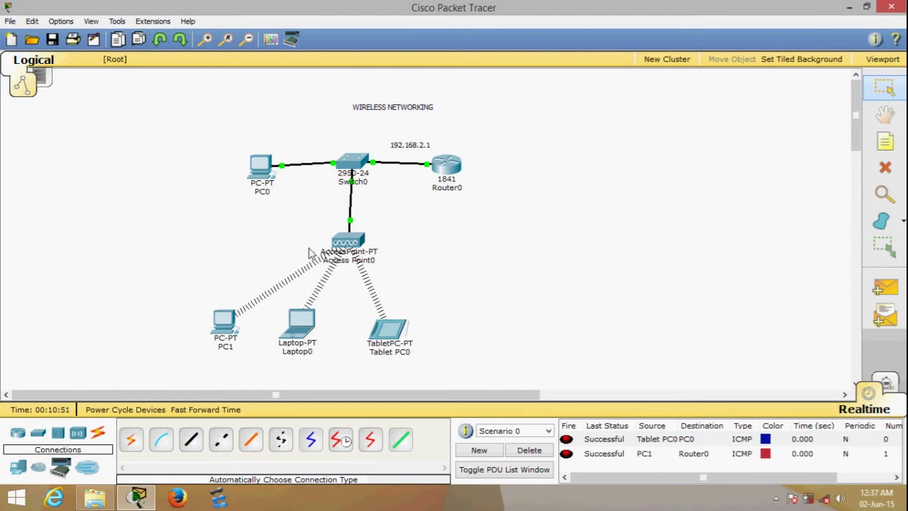